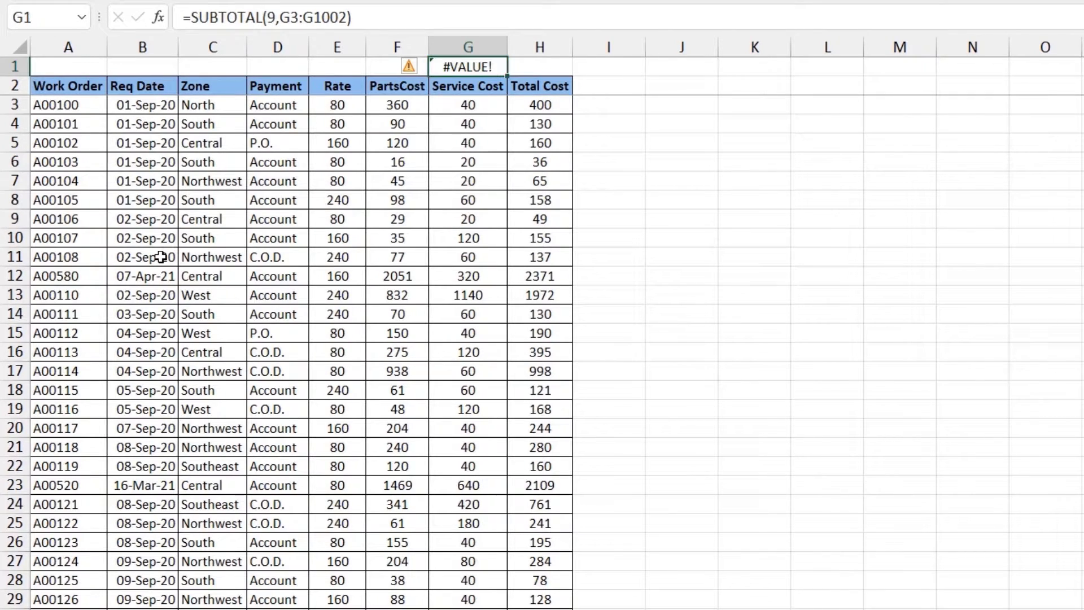
# - Replace the formula in G1 with =AGGREGATE(9,7,G3:G1002) to sum Service Cost while ignoring hidden rows and errors
pyautogui.write('=agg')
pyautogui.press('Tab')
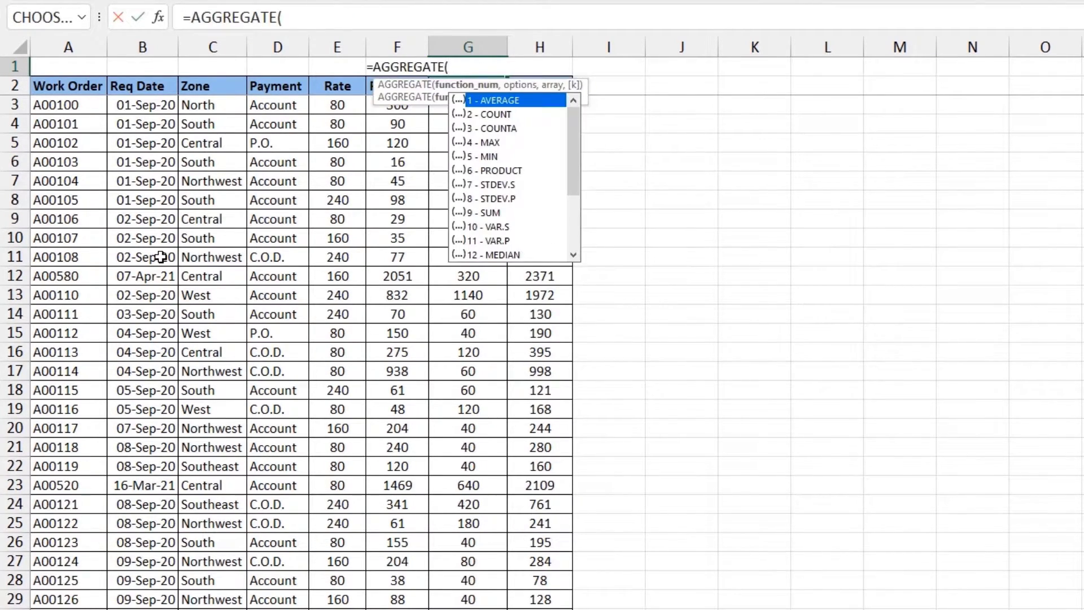
pyautogui.write('9,')
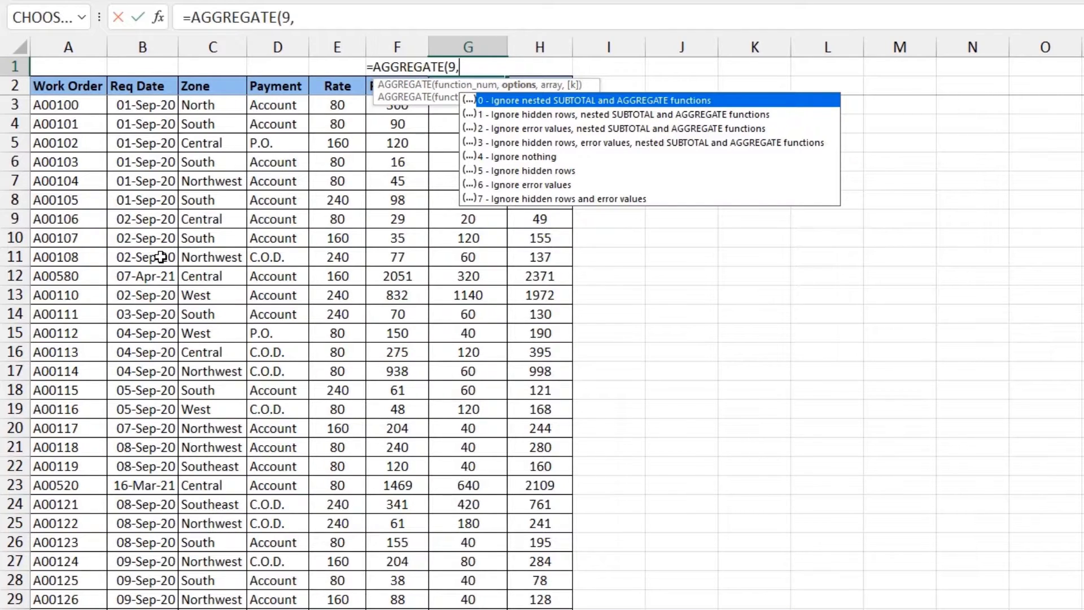
pyautogui.write('7,')
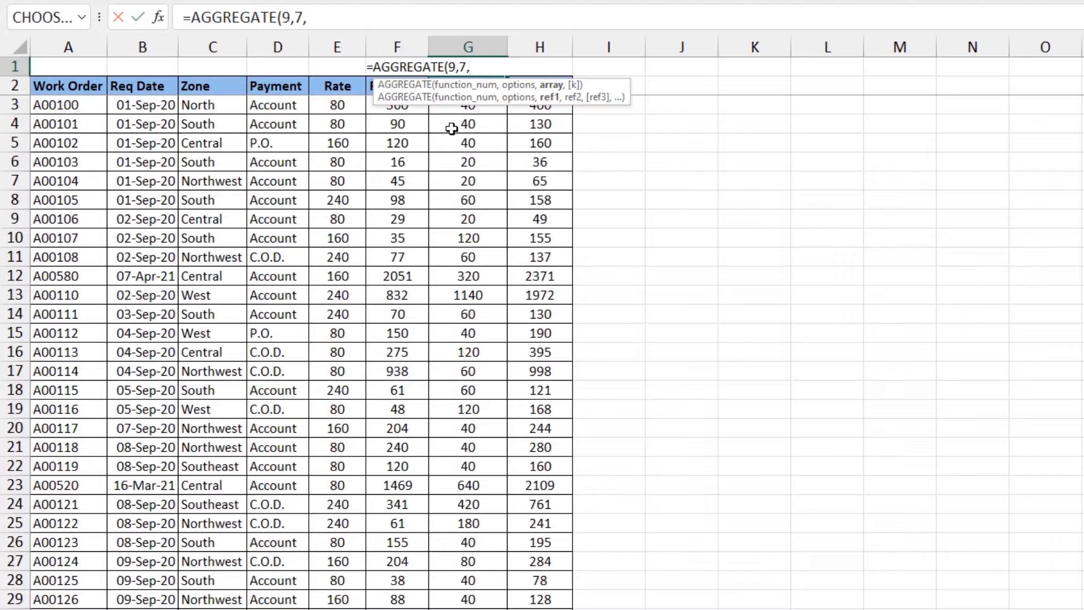
pyautogui.click(457, 123)
pyautogui.press('Up')
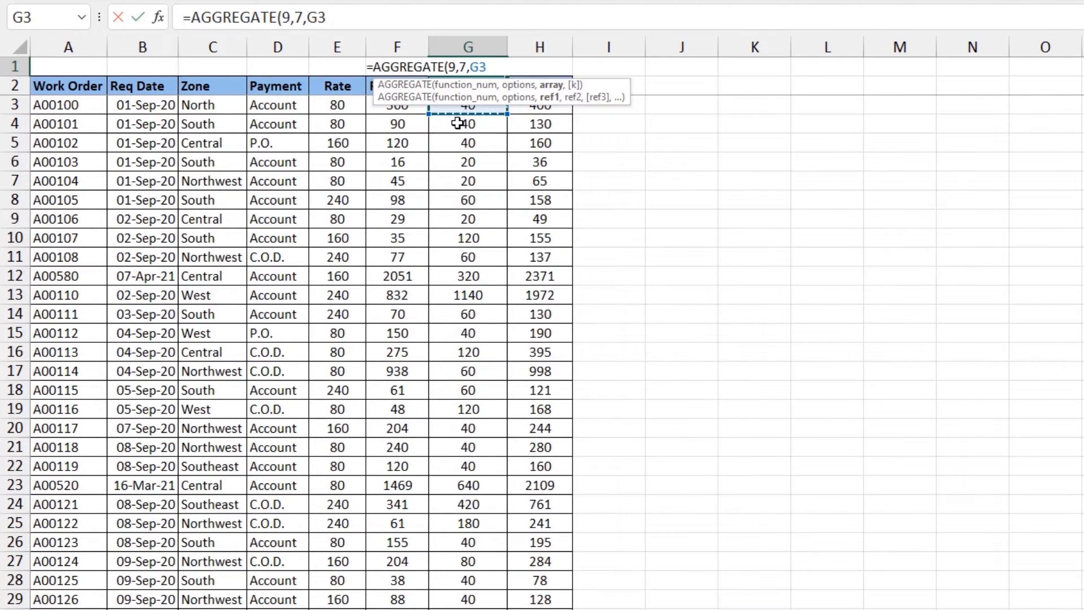
pyautogui.hotkey('ctrl', 'shift', 'Down')
pyautogui.write(')')
pyautogui.press('Return')
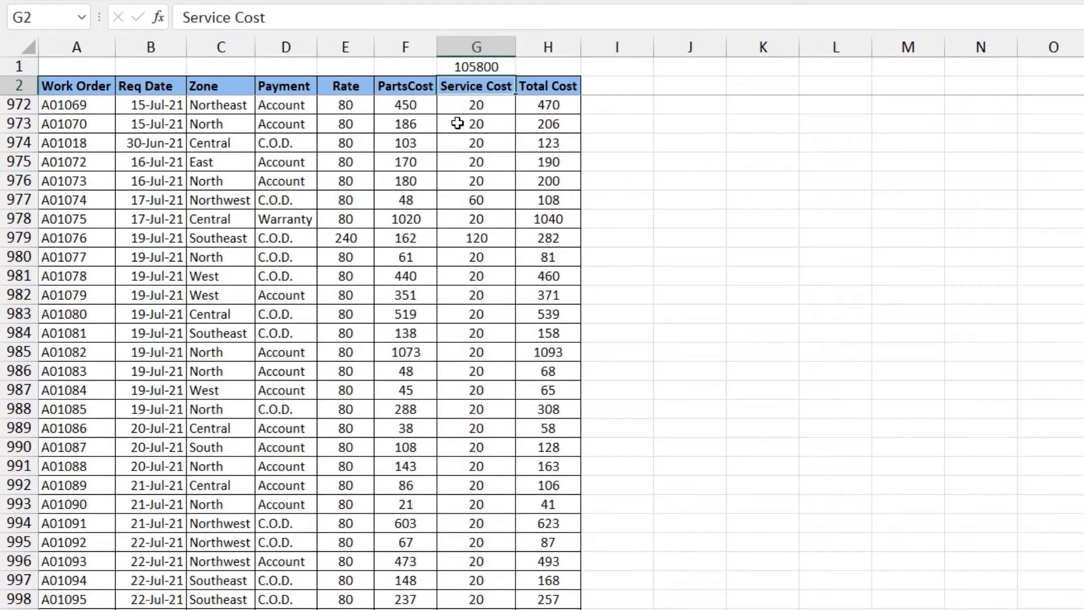
pyautogui.press('Down')
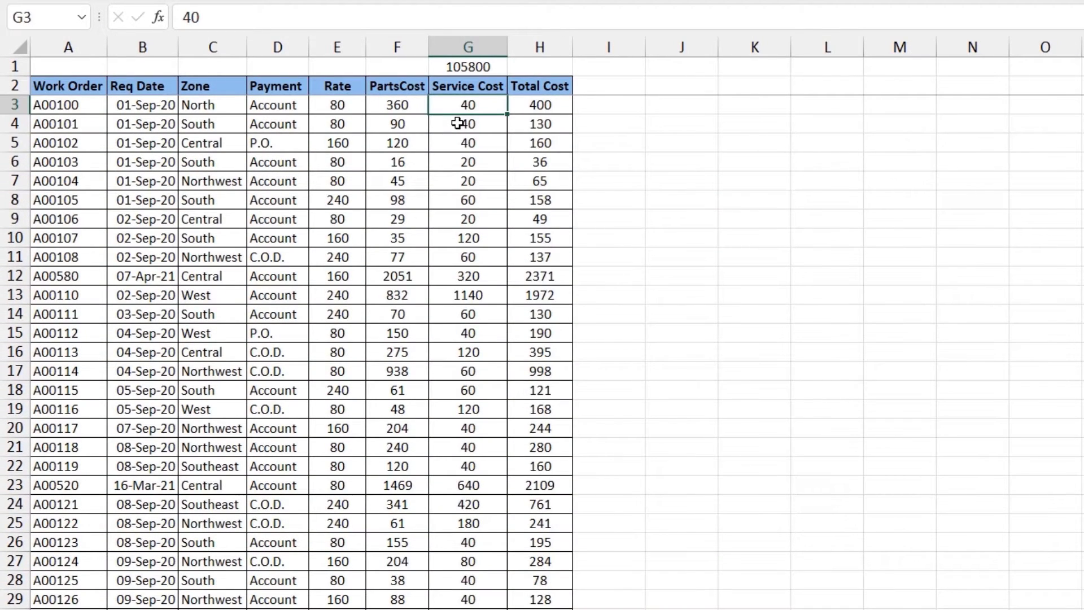
pyautogui.press('Up')
pyautogui.press('Up')
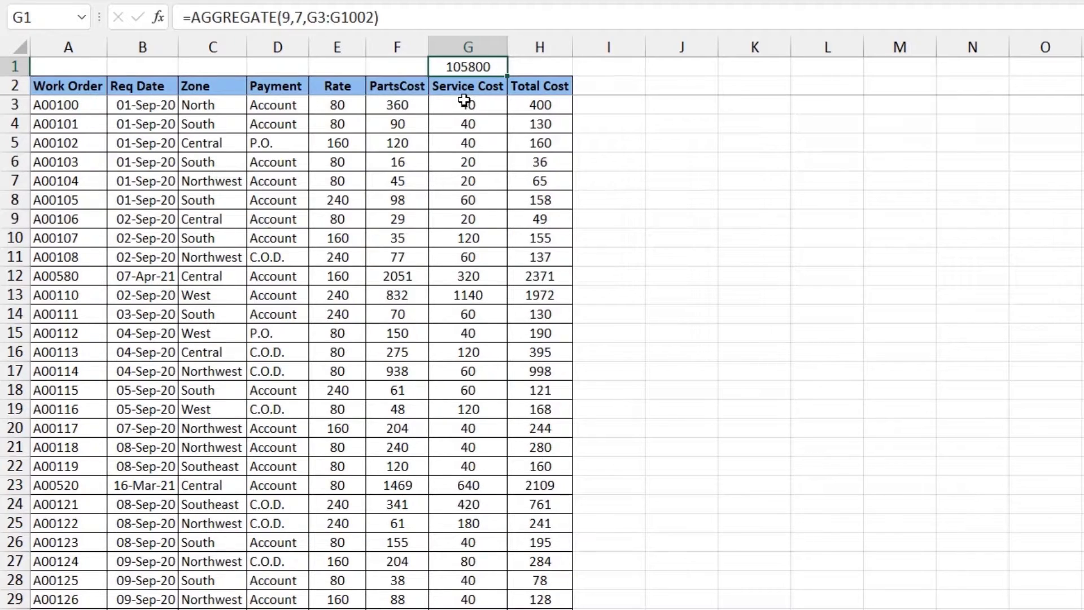
# - Copy the AGGREGATE formula text from G1 and paste it into I1 with its references unchanged
pyautogui.click(405, 19)
pyautogui.moveTo(404, 20); pyautogui.dragTo(175, 17)
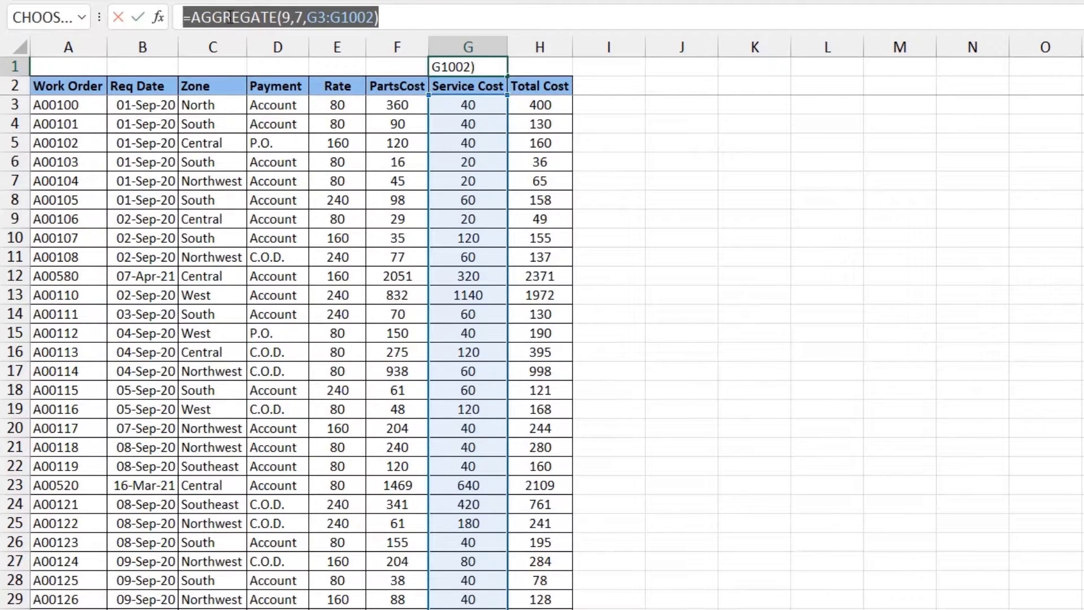
pyautogui.rightClick(229, 16)
pyautogui.click(274, 53)
pyautogui.press('Escape')
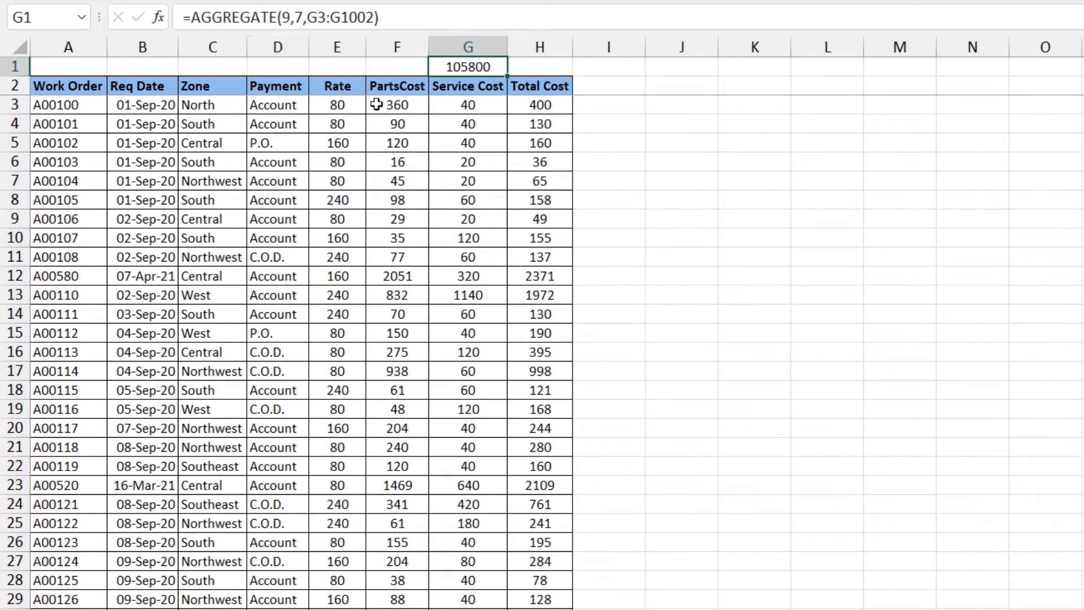
pyautogui.click(600, 66)
pyautogui.hotkey('ctrl', 'v')
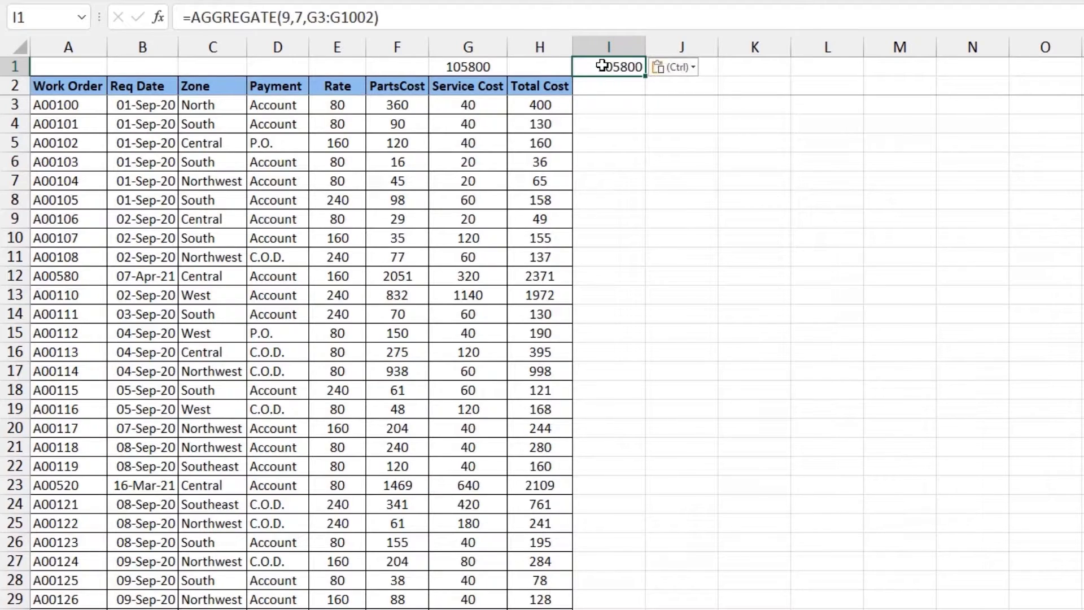
# - Change the options argument of the AGGREGATE formula in I1 to 6, ignoring only error values
pyautogui.click(295, 17)
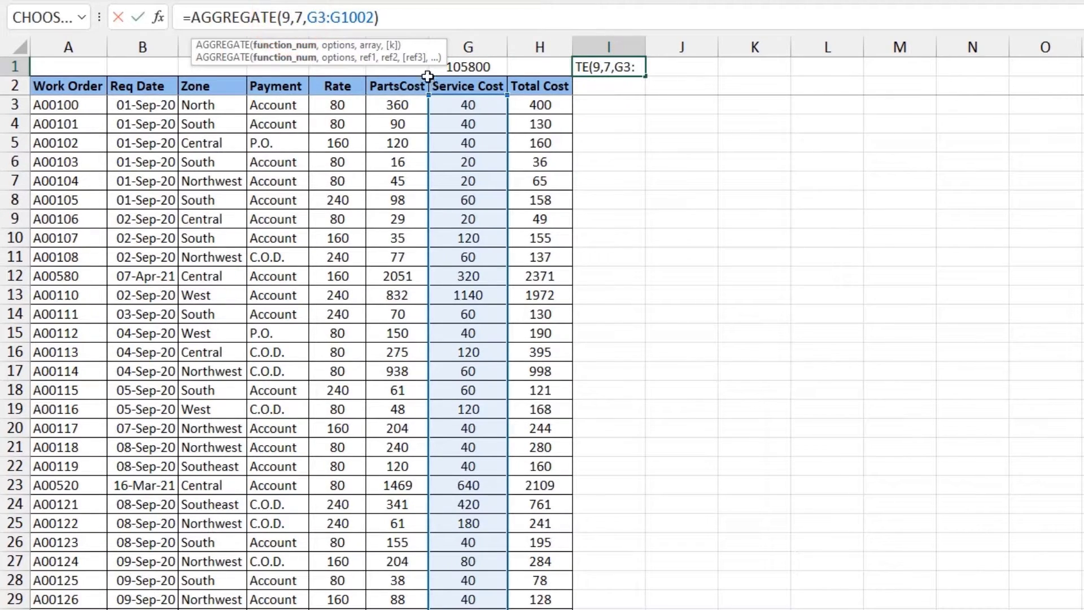
pyautogui.press('Right')
pyautogui.press('Right')
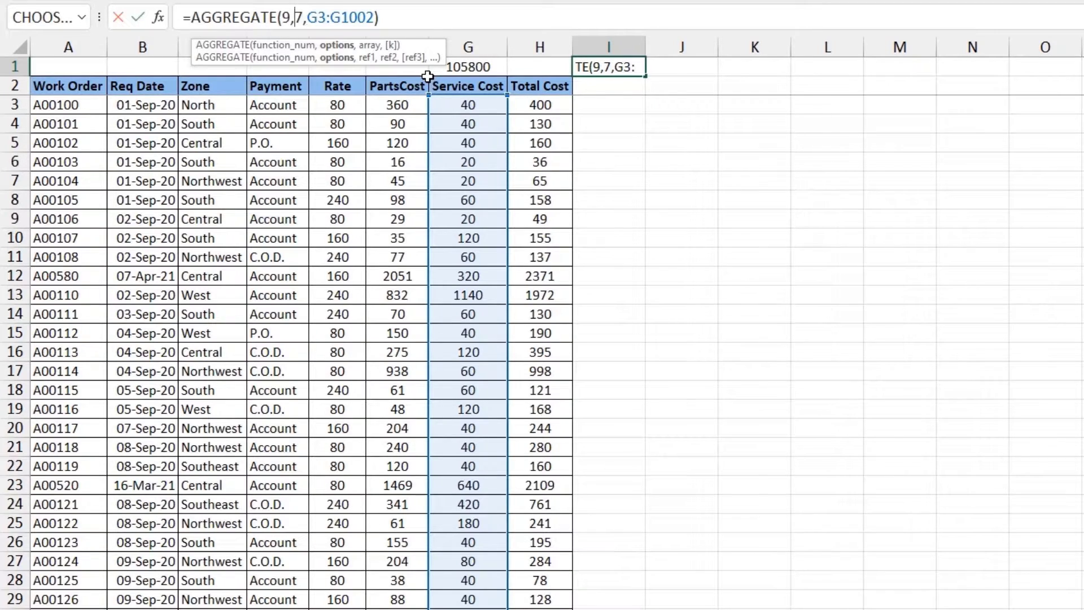
pyautogui.press('BackSpace')
pyautogui.write('6')
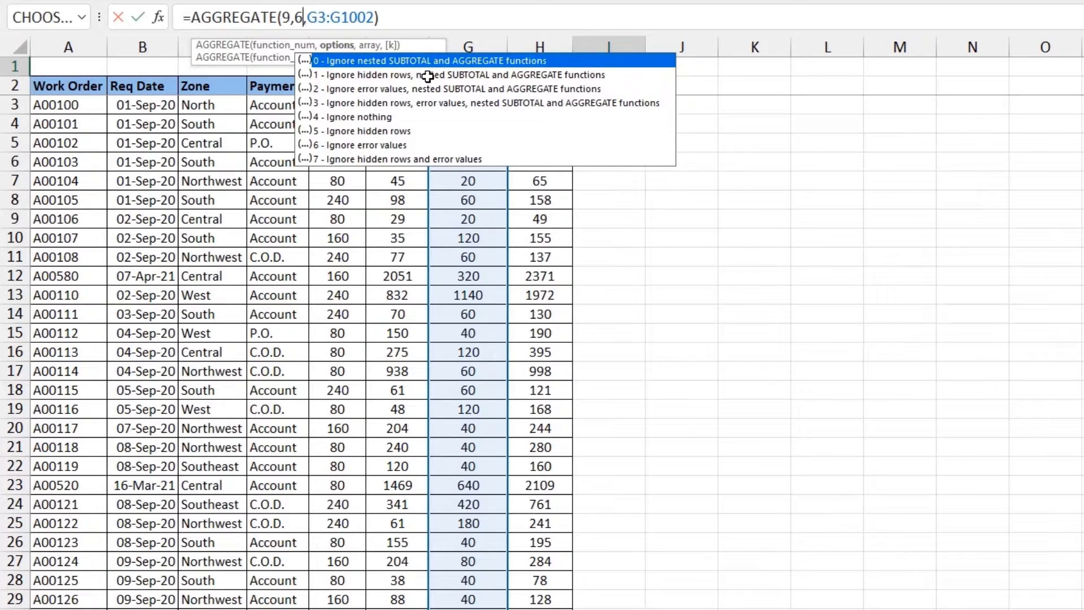
pyautogui.click(398, 146)
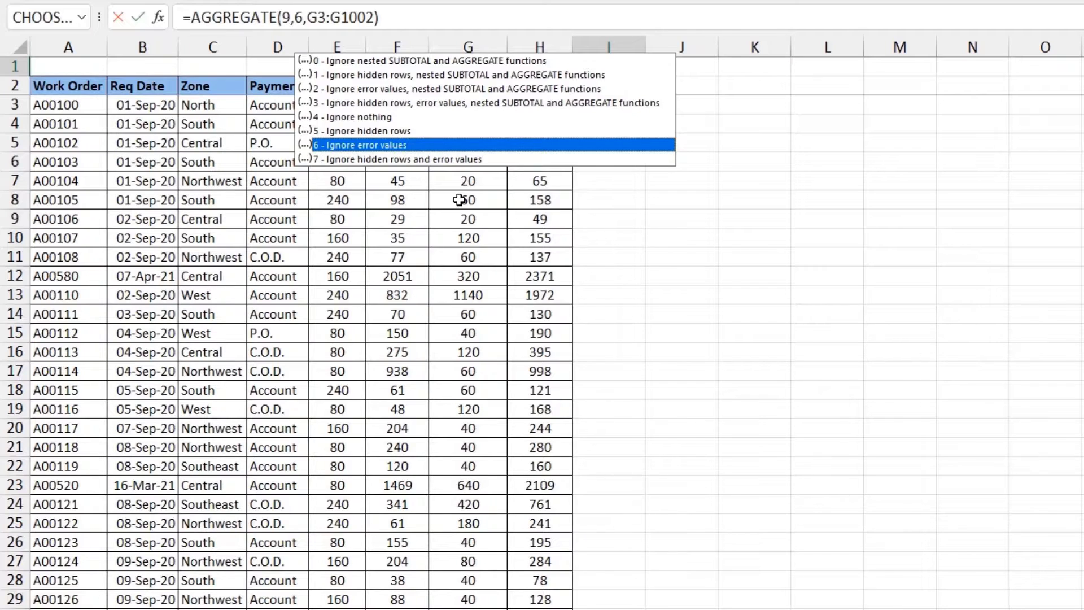
pyautogui.press('Return')
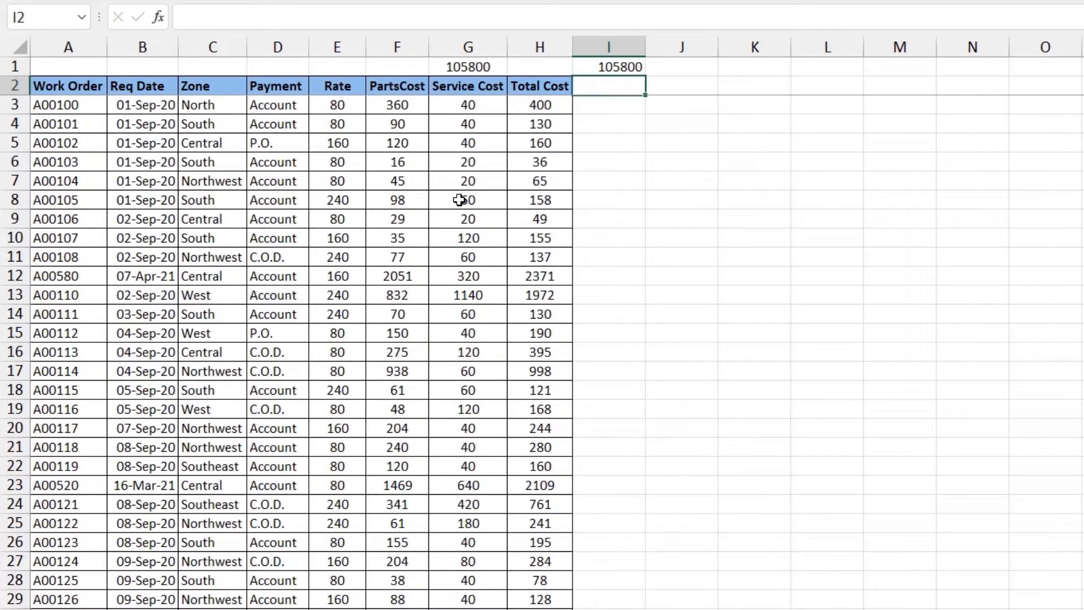
# - Enter =G1/I1 in H1 to divide the visible-row Service Cost total by the overall total
pyautogui.click(537, 68)
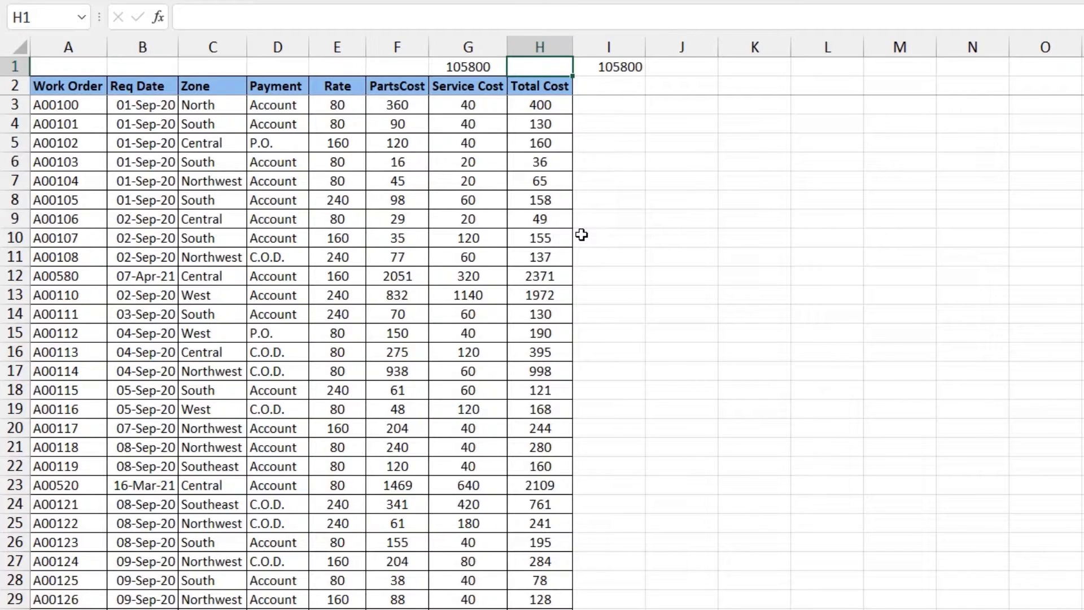
pyautogui.write('=')
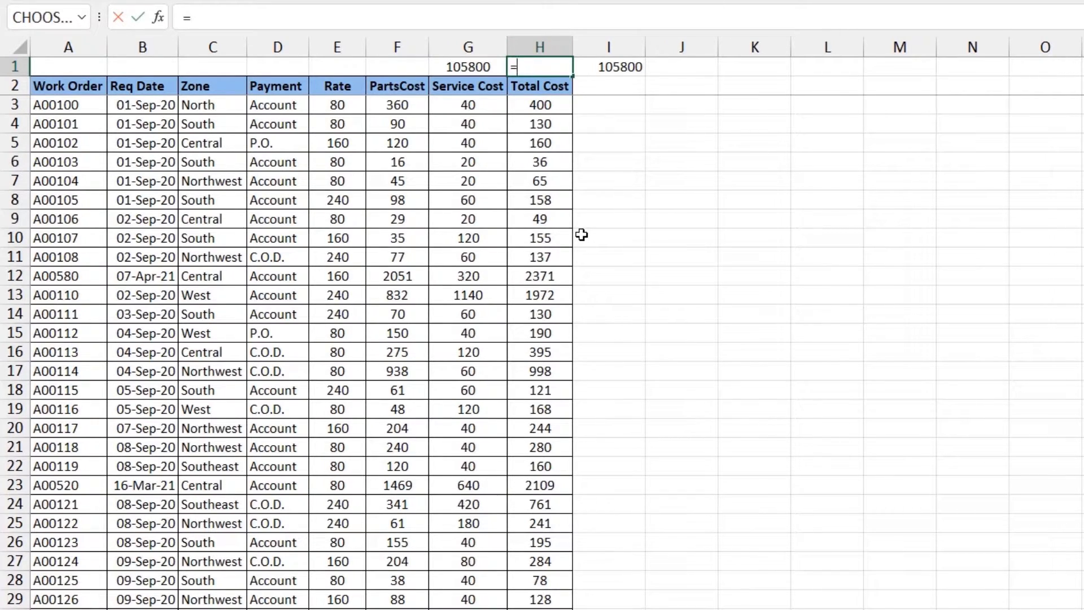
pyautogui.click(459, 66)
pyautogui.write('/')
pyautogui.click(608, 68)
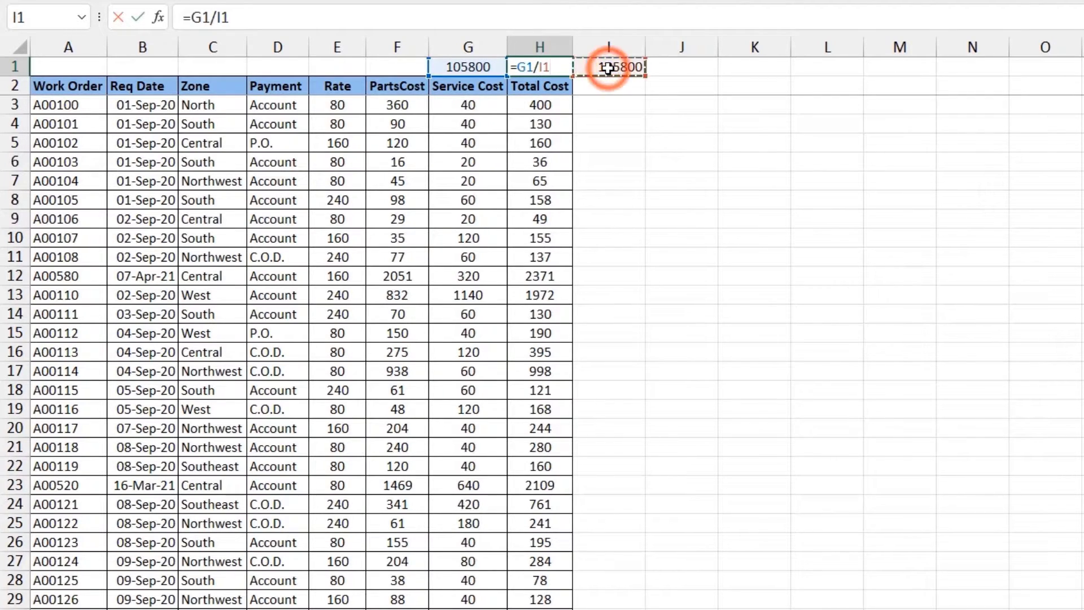
pyautogui.press('Return')
pyautogui.press('Up')
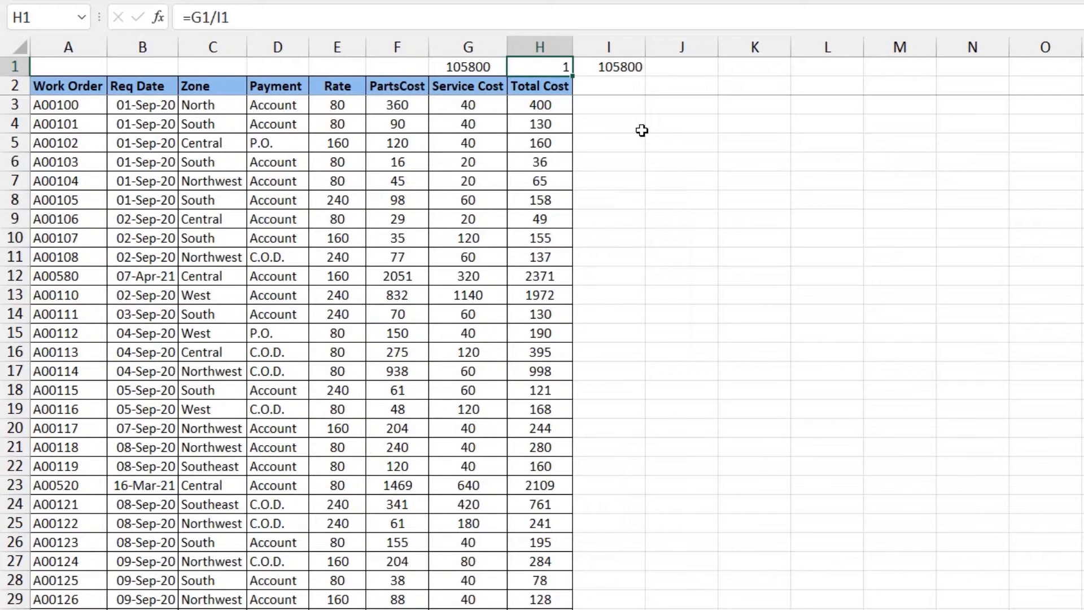
# - Format the ratio in H1 as a percentage
pyautogui.hotkey('ctrl', 'shift', '5')
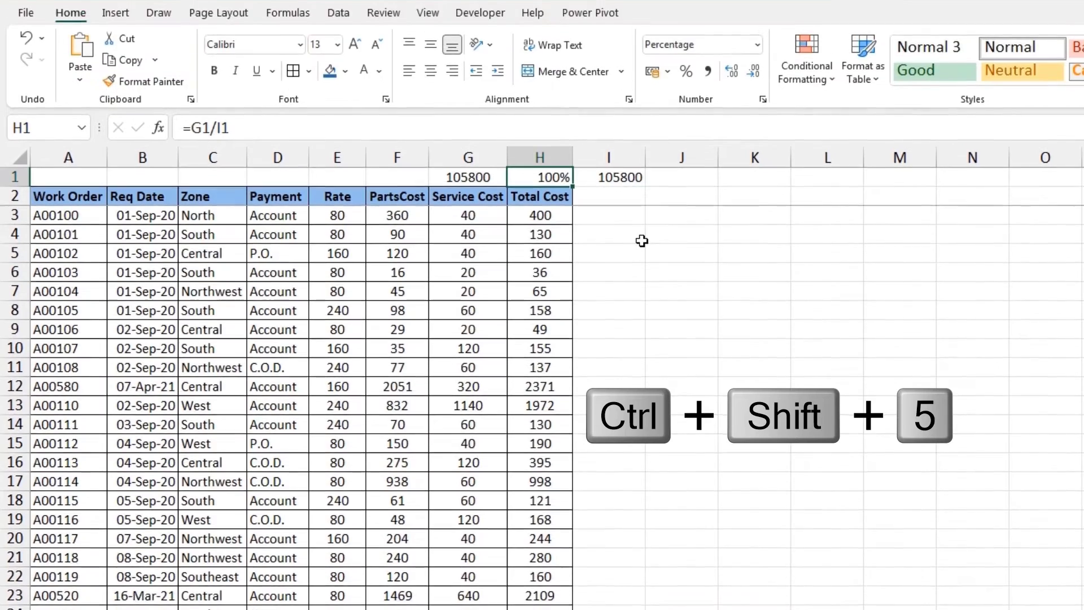
pyautogui.hotkey('ctrl', 'z')
pyautogui.click(687, 112)
# - Turn on filtering for the work order table and filter the Zone column to show only North
pyautogui.click(204, 254)
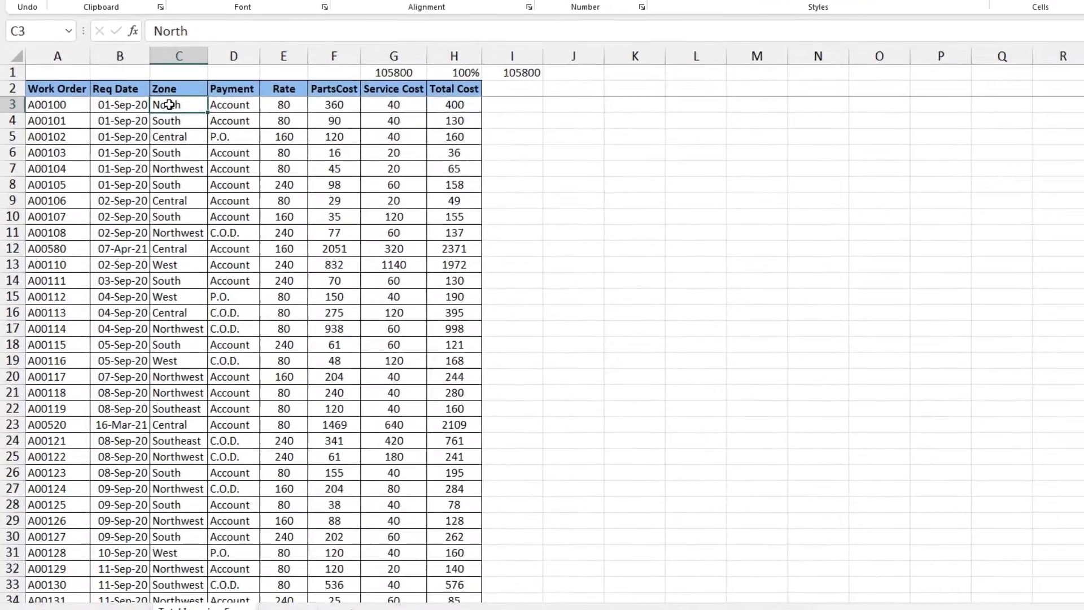
pyautogui.hotkey('ctrl', 'shift', 'l')
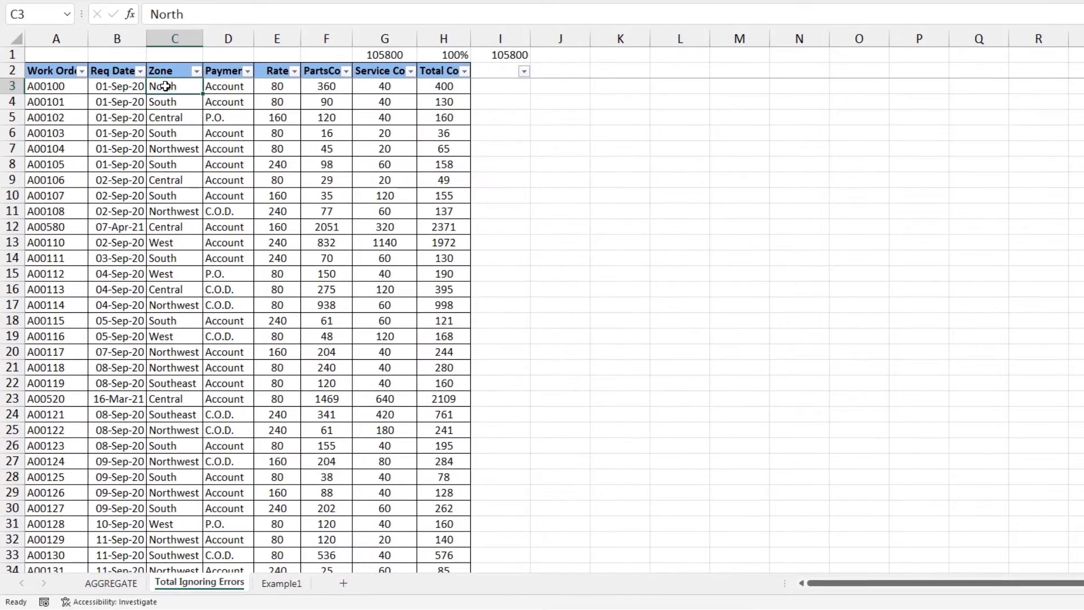
pyautogui.click(201, 88)
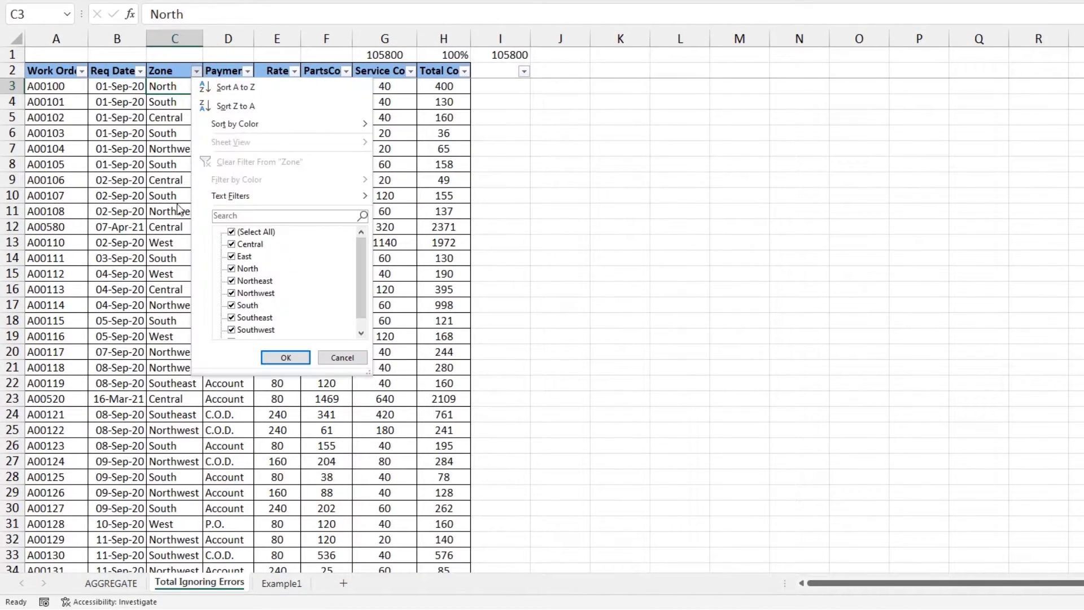
pyautogui.click(231, 232)
pyautogui.click(231, 268)
pyautogui.click(293, 358)
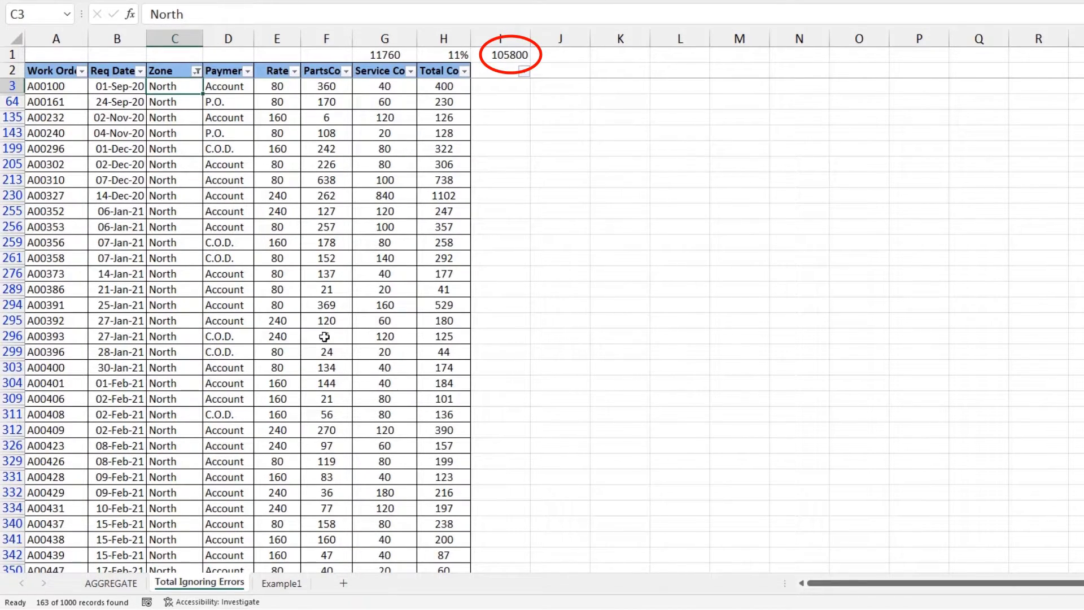
# - Copy the expression AGGREGATE(9,6,G3:G1002) from I1 without its equals sign
pyautogui.click(496, 55)
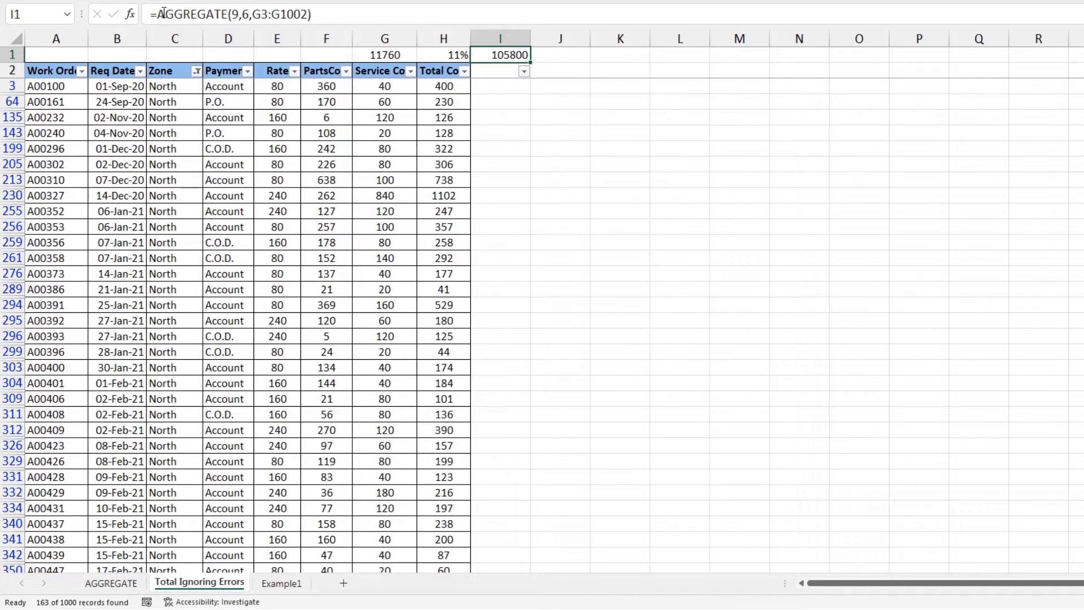
pyautogui.moveTo(155, 14); pyautogui.dragTo(312, 14)
pyautogui.rightClick(296, 12)
pyautogui.click(351, 46)
pyautogui.press('Escape')
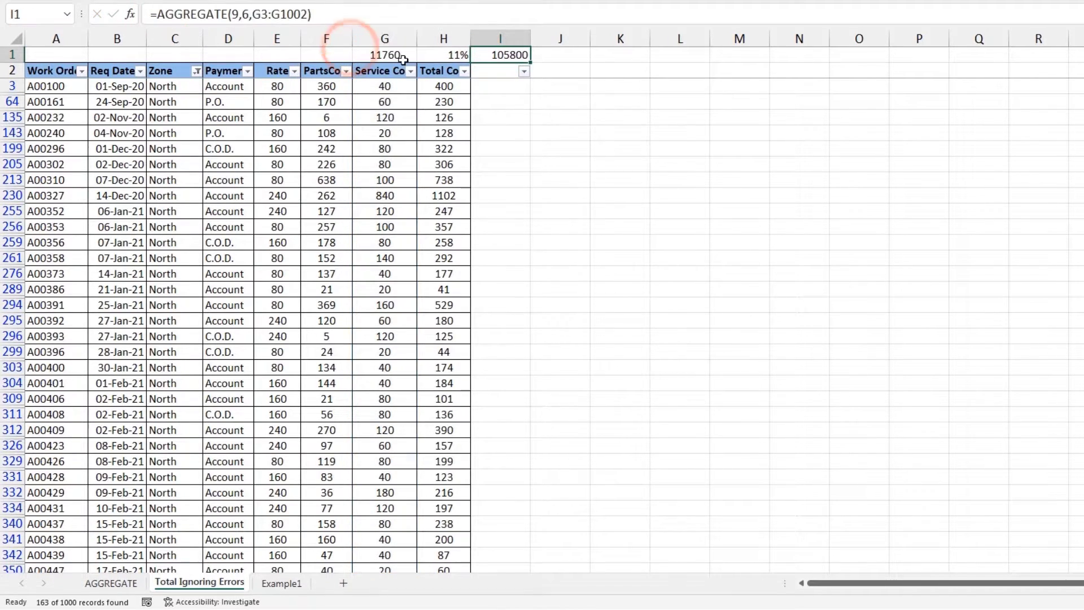
# - Replace the I1 reference in H1's formula with the copied AGGREGATE(9,6,G3:G1002) expression and clear cell I1
pyautogui.click(446, 54)
pyautogui.click(194, 17)
pyautogui.hotkey('shift', 'Left')
pyautogui.hotkey('shift', 'Left')
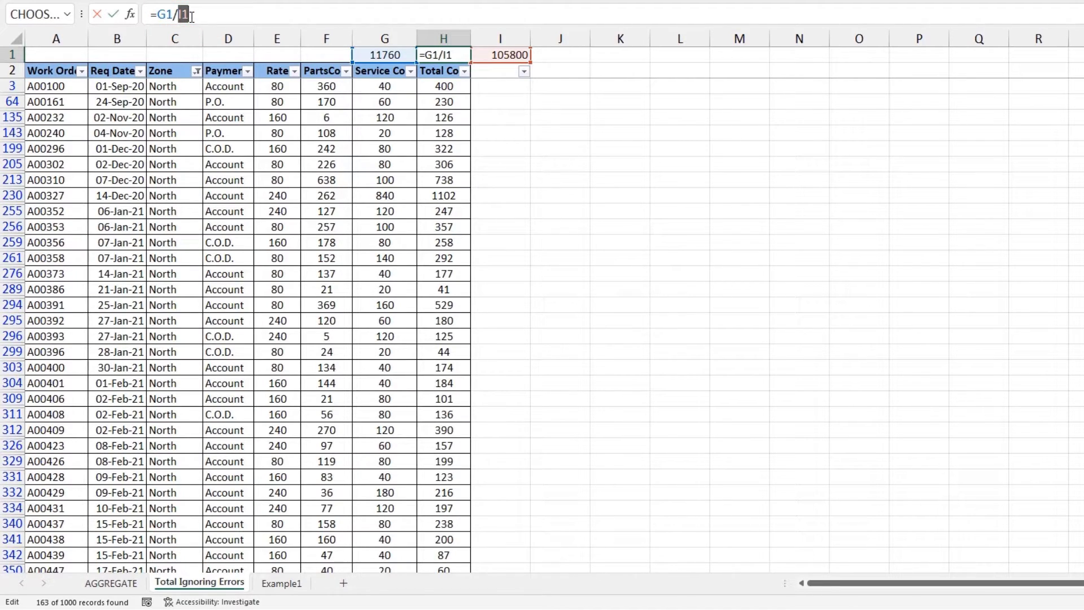
pyautogui.rightClick(188, 16)
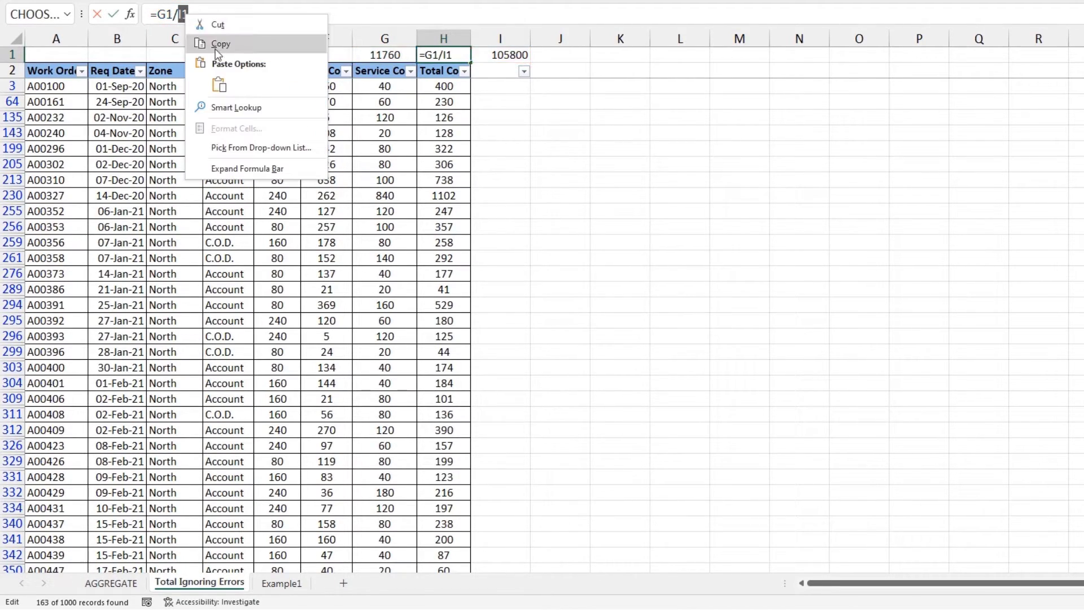
pyautogui.click(225, 85)
pyautogui.press('Return')
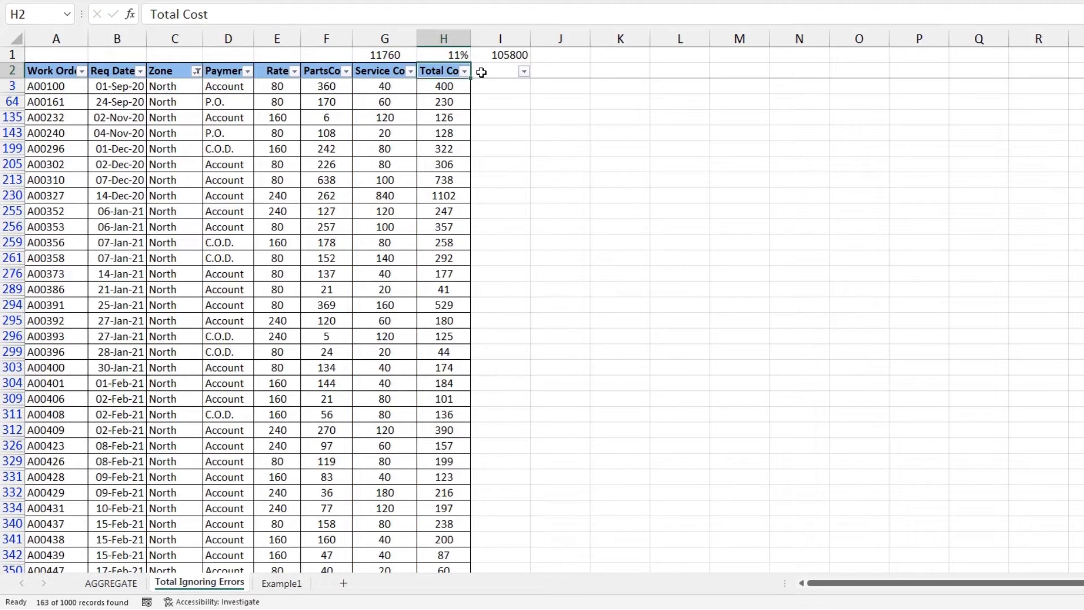
pyautogui.click(510, 54)
pyautogui.press('Delete')
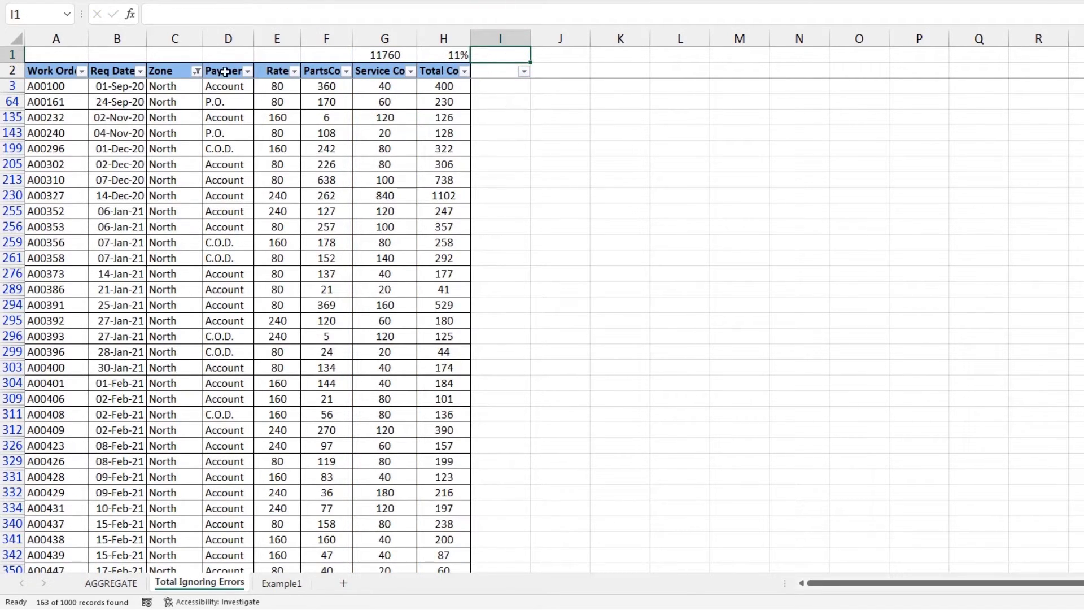
# - Change the Zone filter to show only South instead of North
pyautogui.click(196, 71)
pyautogui.click(243, 268)
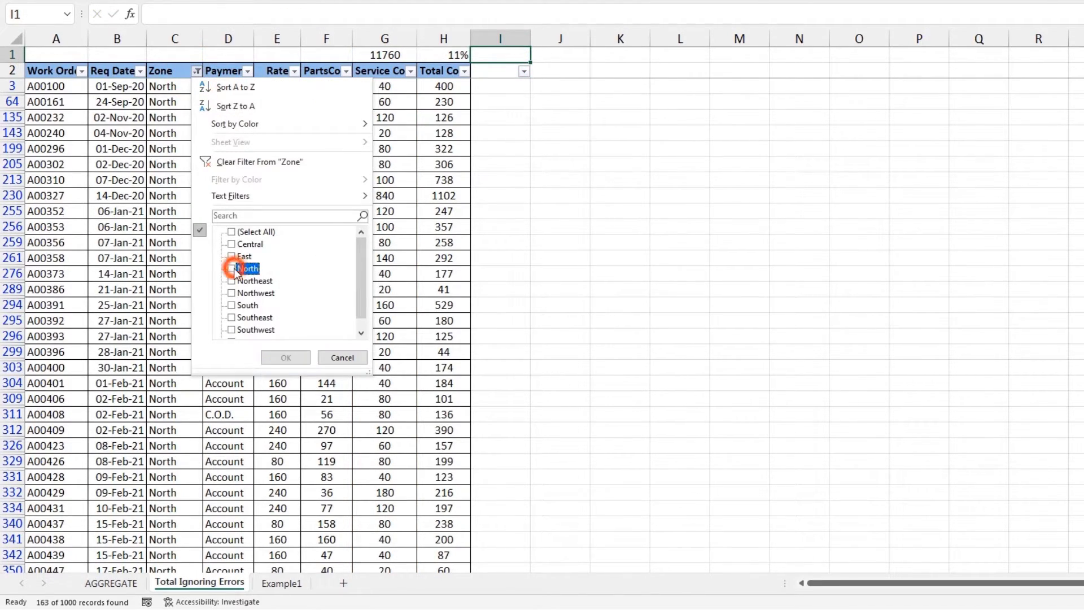
pyautogui.click(244, 305)
pyautogui.click(286, 357)
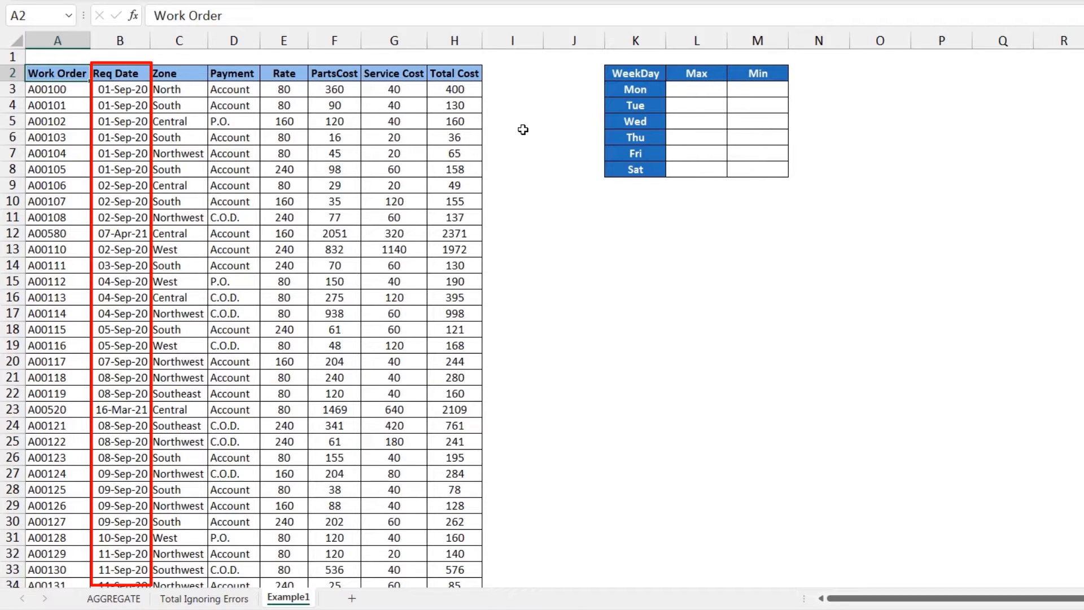
# - Enter =TEXT($B$3:$B$1002,"ddd")=K3 in I3 to test each Req Date's weekday against Mon
pyautogui.click(503, 89)
pyautogui.write('=text')
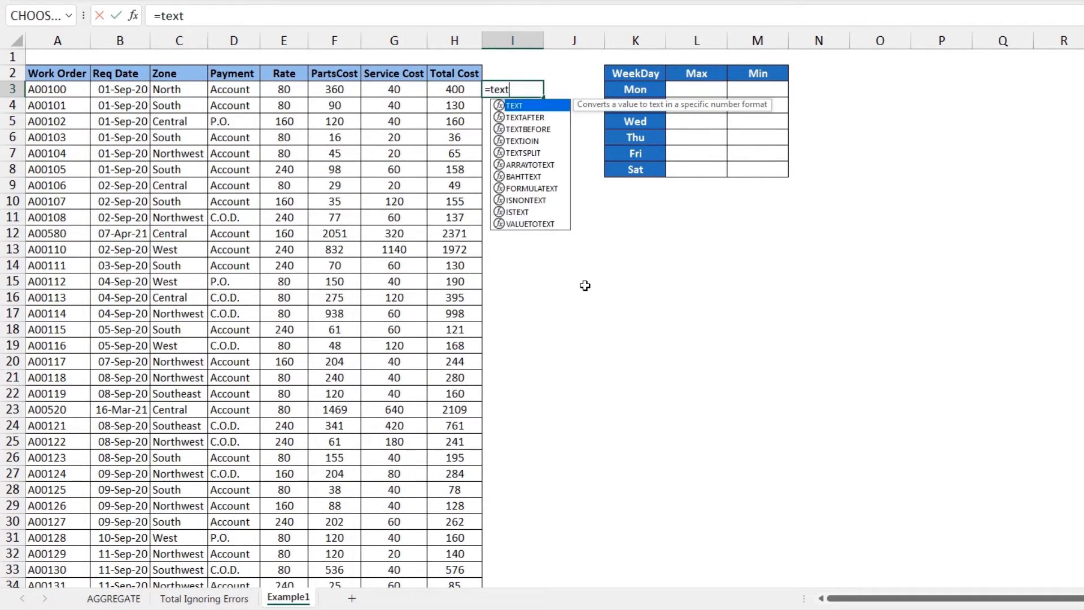
pyautogui.press('Tab')
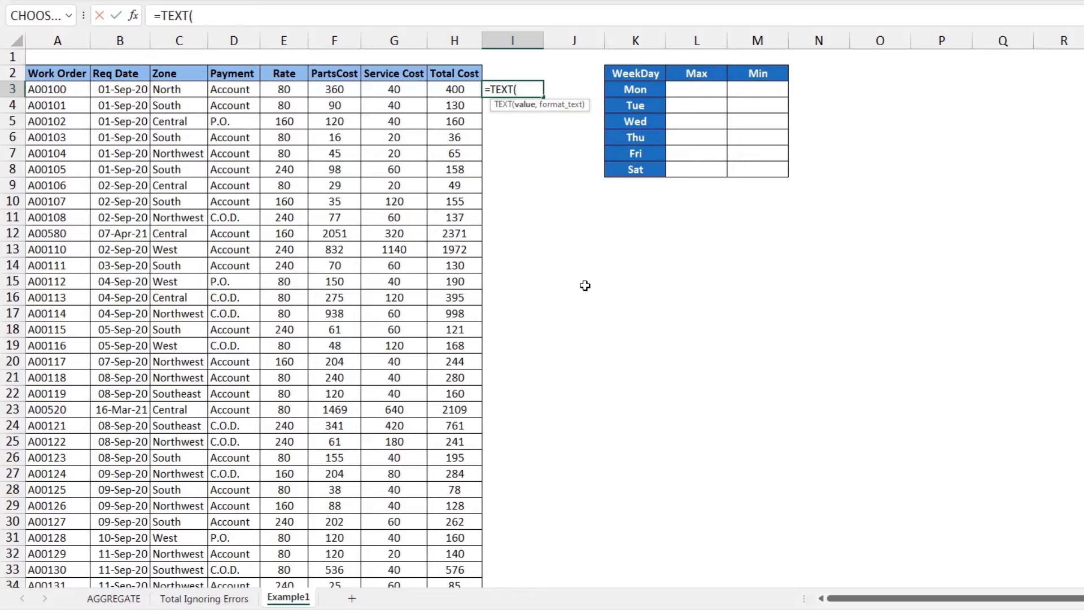
pyautogui.click(138, 90)
pyautogui.hotkey('ctrl', 'shift', 'Down')
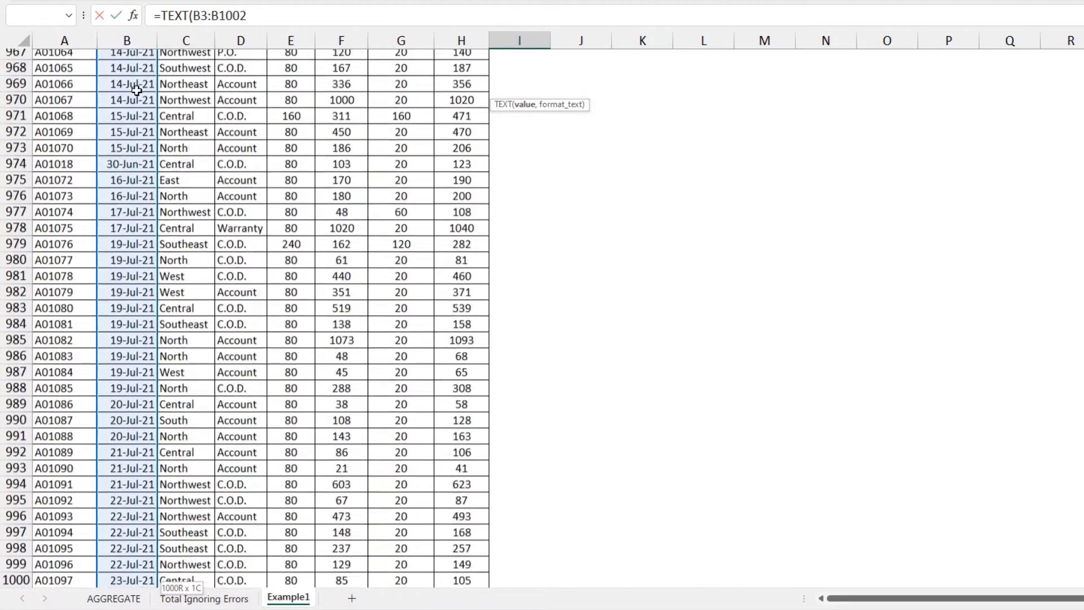
pyautogui.press('F4')
pyautogui.write(',"ddd')
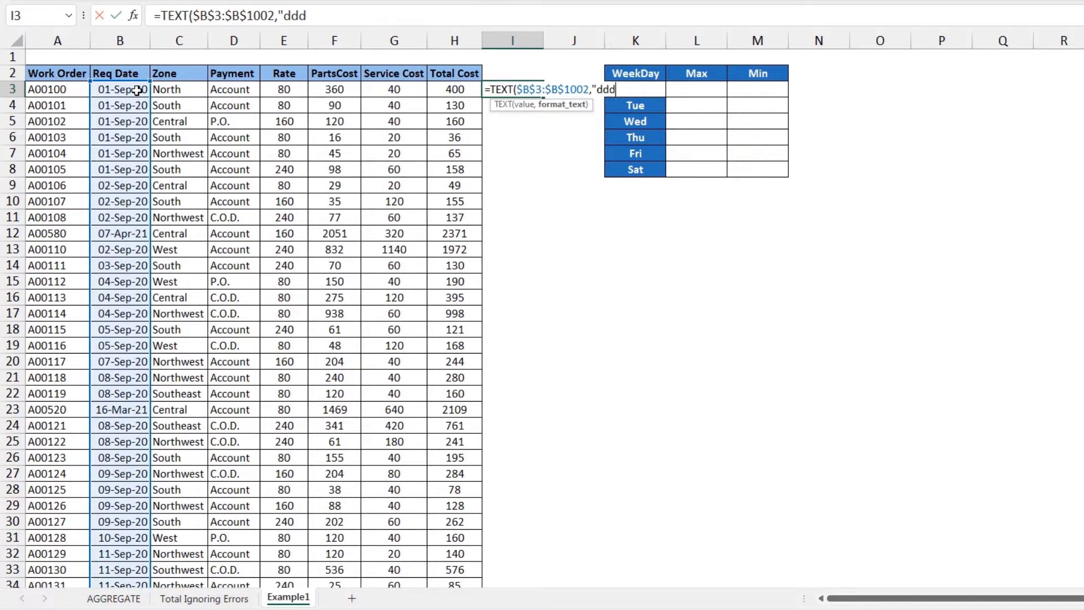
pyautogui.write('")=')
pyautogui.press('Right')
pyautogui.press('Right')
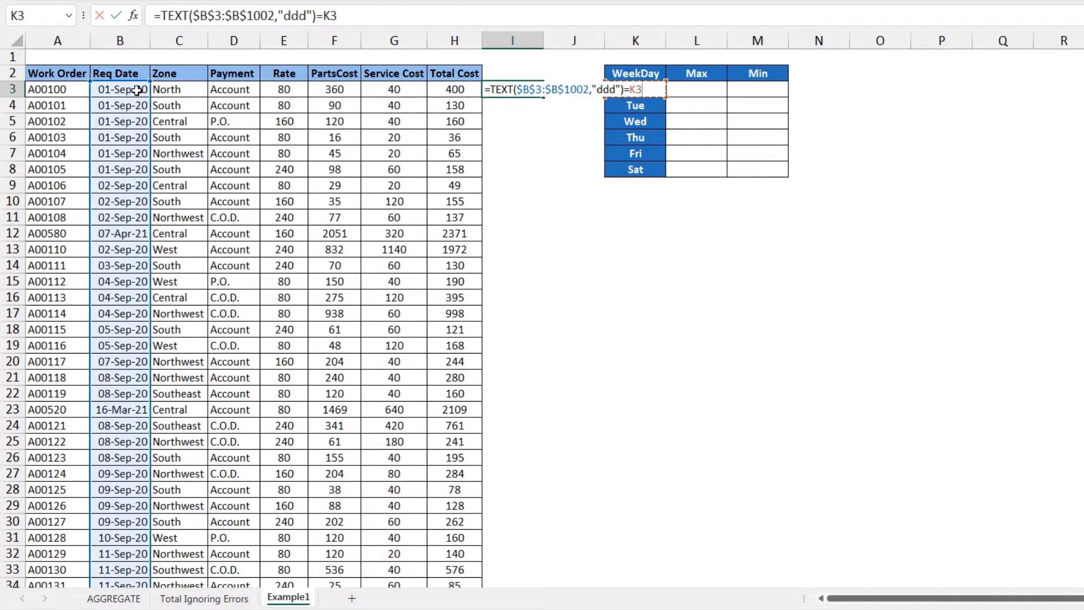
pyautogui.press('Return')
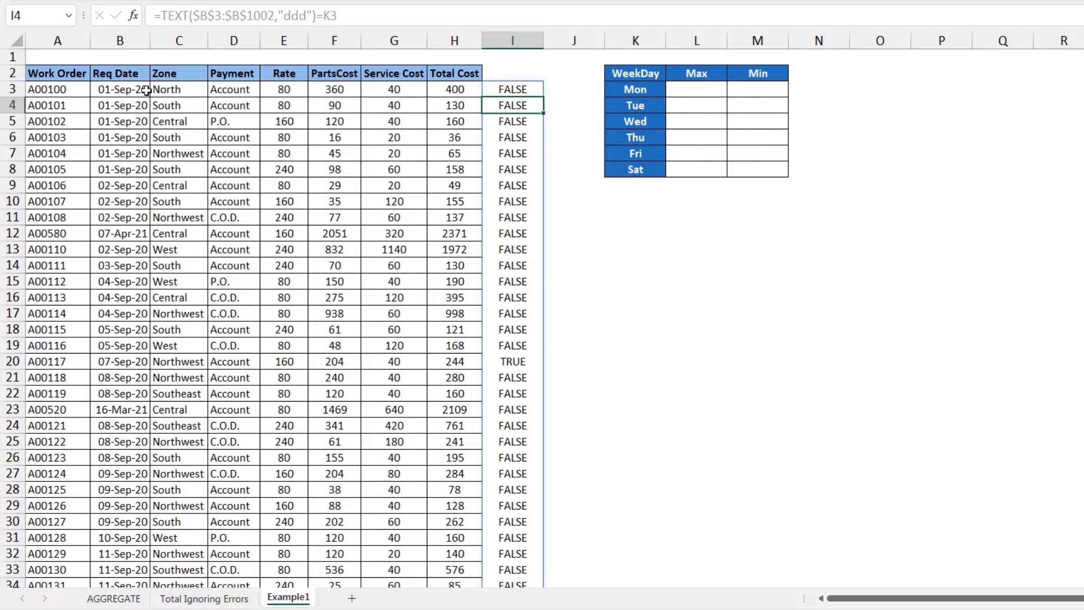
# - Enter =H3:H1002/(I3#) in J3 to divide the Total Cost values by the weekday test results
pyautogui.click(560, 90)
pyautogui.write('=')
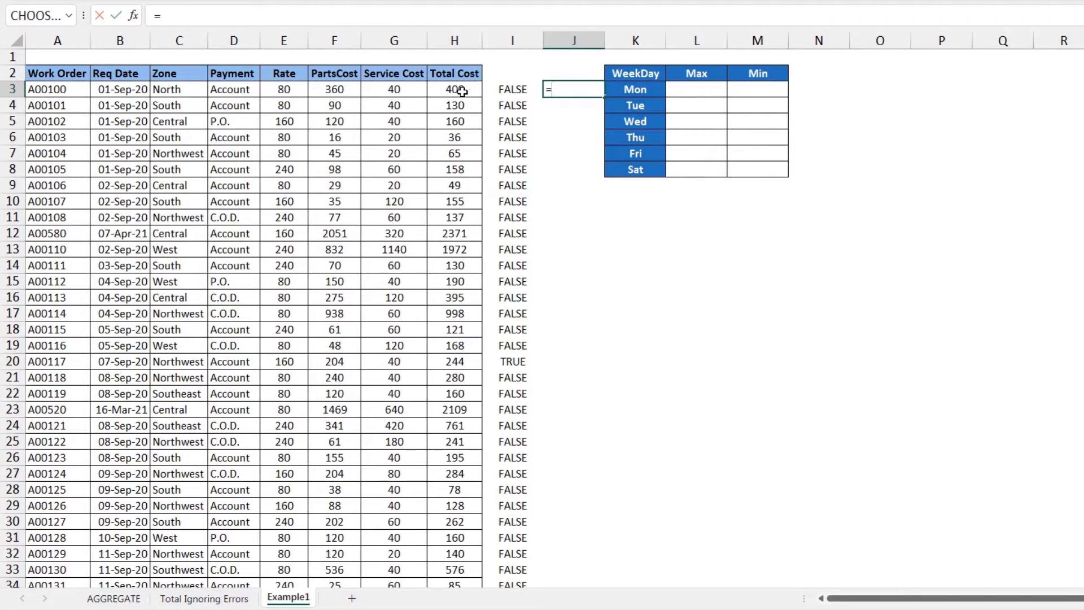
pyautogui.click(462, 90)
pyautogui.hotkey('ctrl', 'shift', 'Down')
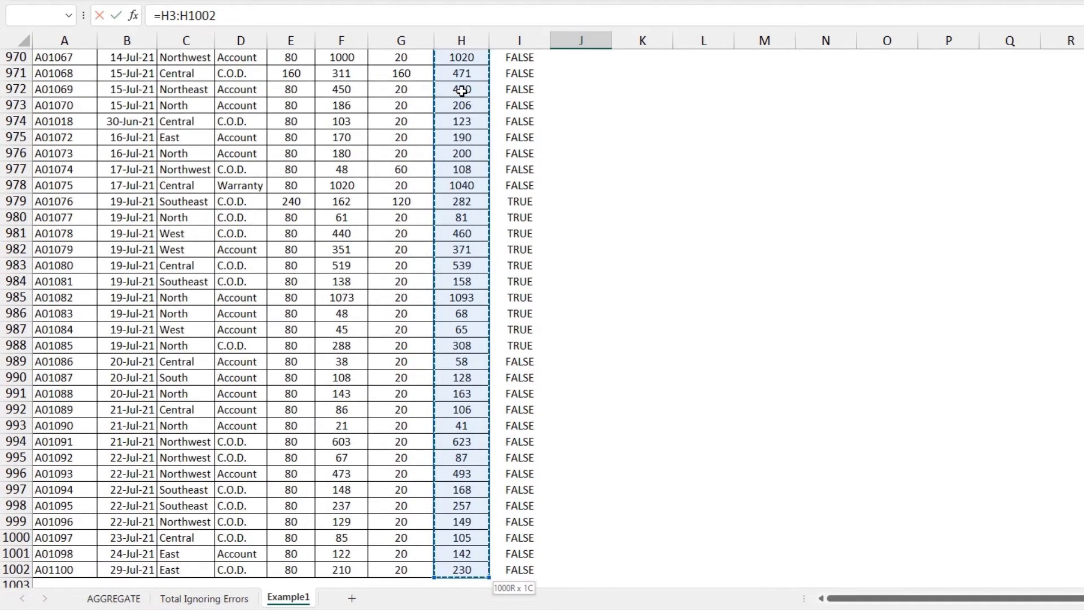
pyautogui.hotkey('ctrl', 'BackSpace')
pyautogui.write('/(')
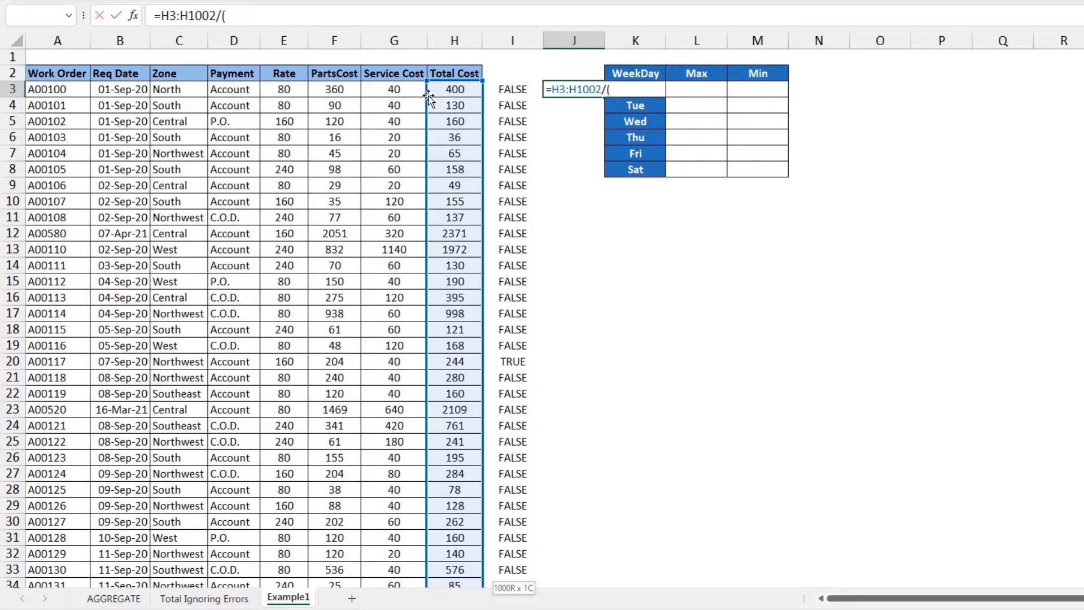
pyautogui.click(503, 92)
pyautogui.hotkey('ctrl', 'shift', 'Down')
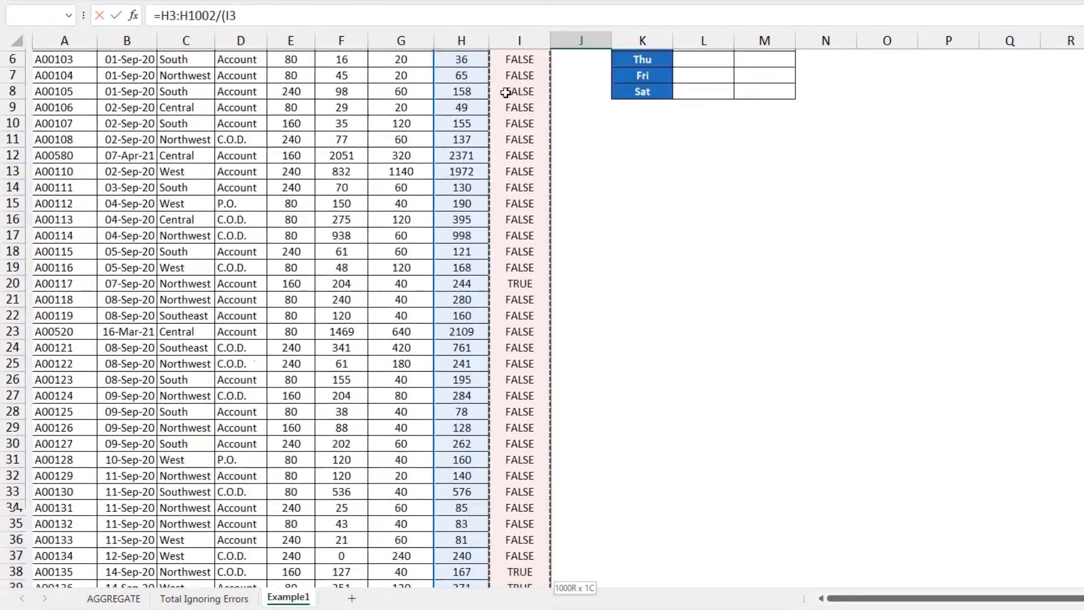
pyautogui.write(')')
pyautogui.hotkey('ctrl', 'Return')
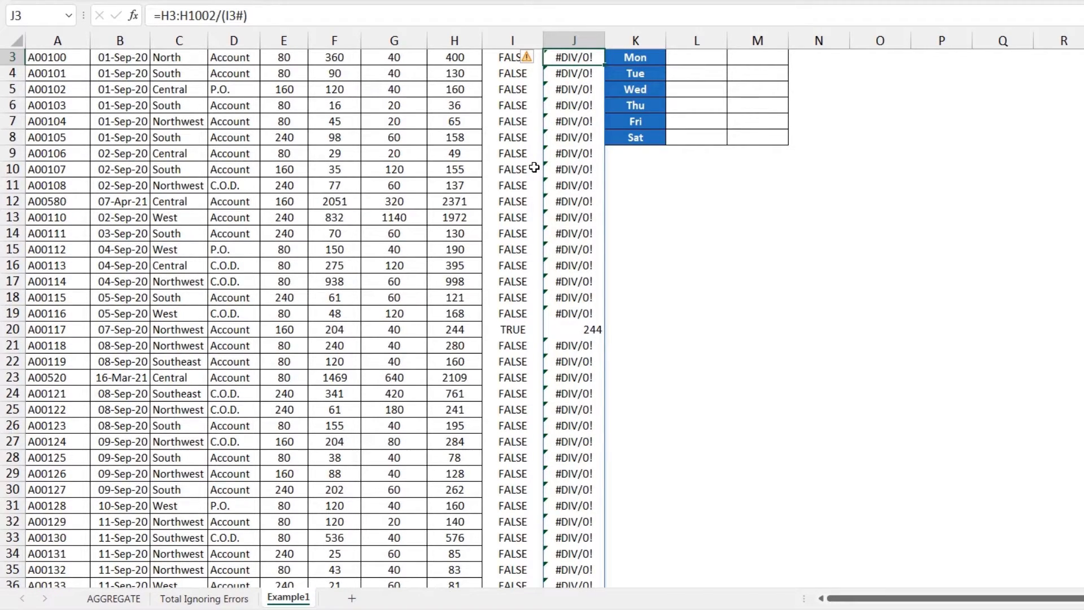
pyautogui.scroll(1, 534, 167)
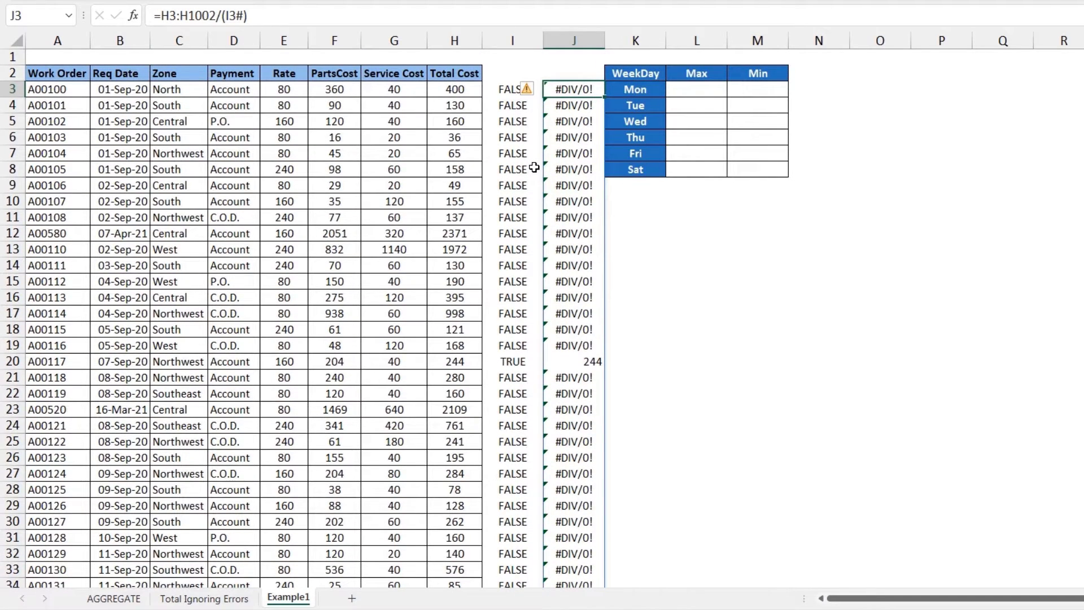
# - Clear the helper formulas from columns I and J
pyautogui.click(502, 89)
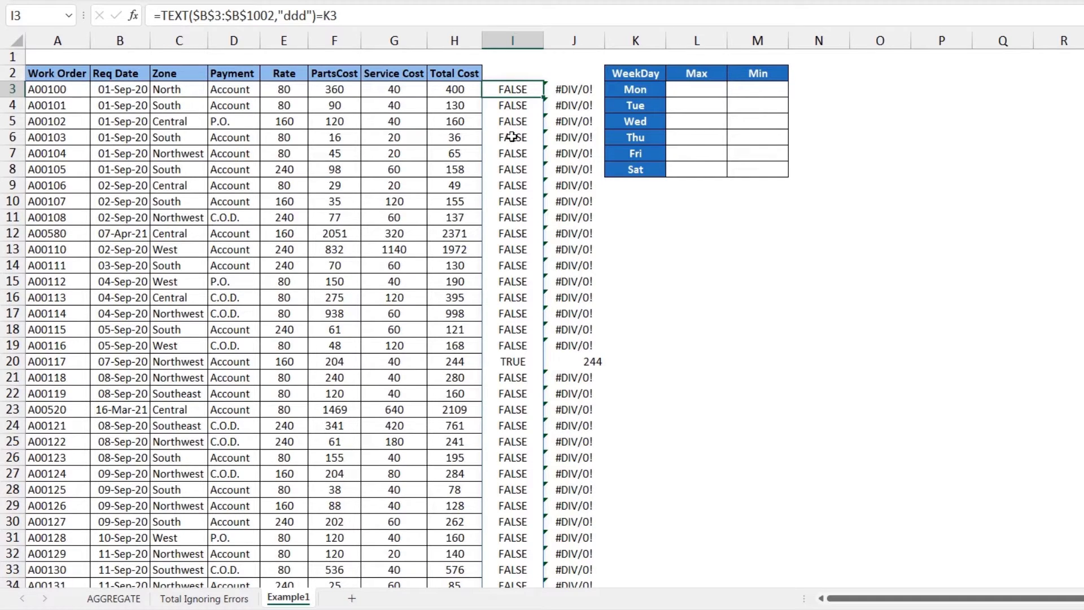
pyautogui.moveTo(512, 40); pyautogui.dragTo(591, 40)
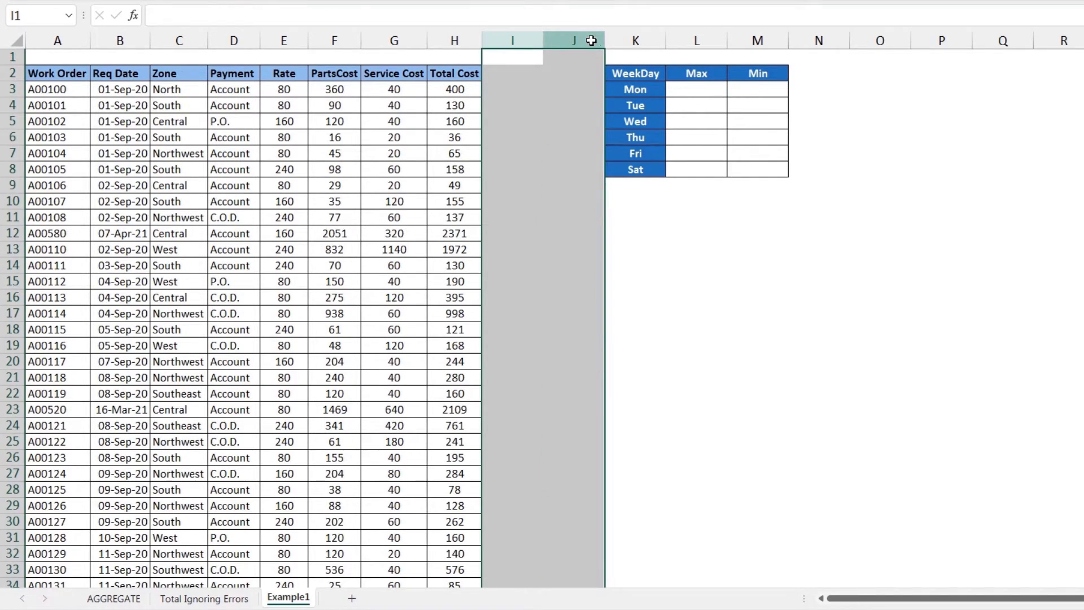
pyautogui.press('Delete')
# - Start an AGGREGATE formula in L3 with function 14 (LARGE) and option 6 to ignore error values
pyautogui.click(674, 90)
pyautogui.write('=aggregate(')
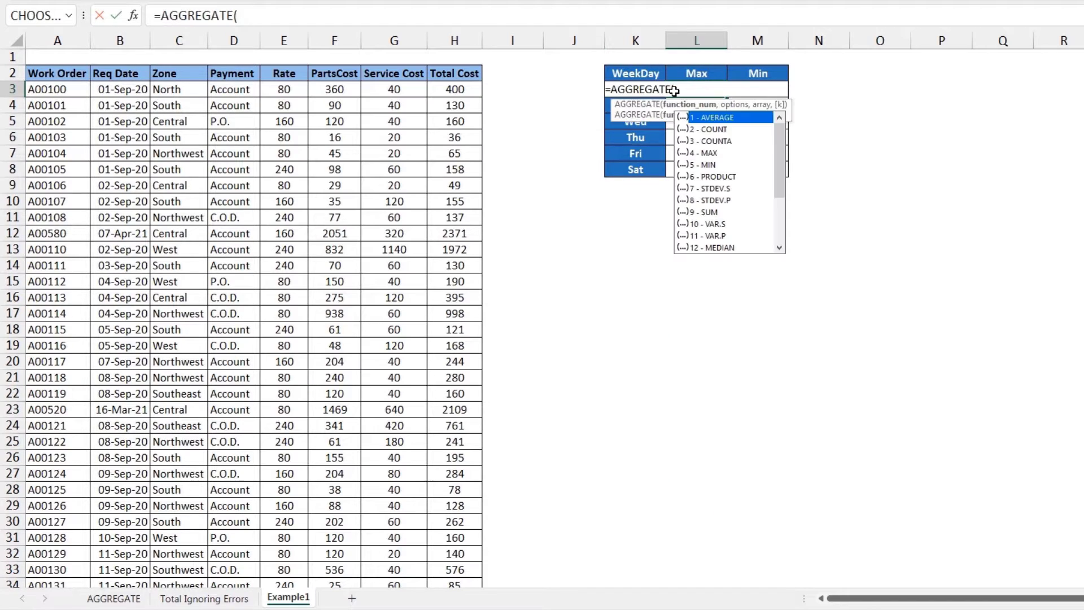
pyautogui.moveTo(780, 141); pyautogui.dragTo(781, 158)
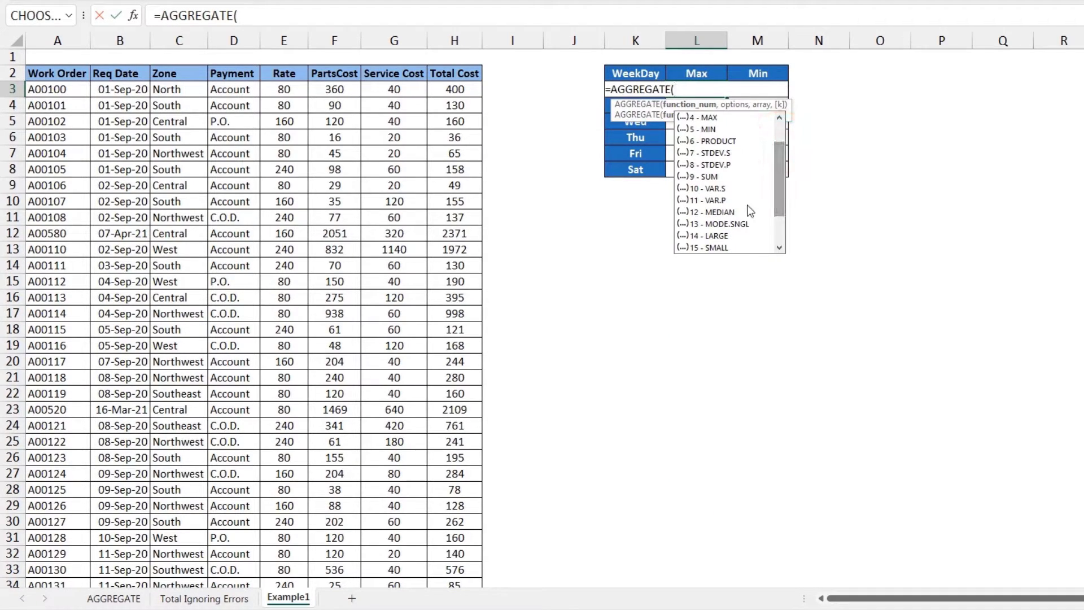
pyautogui.doubleClick(717, 235)
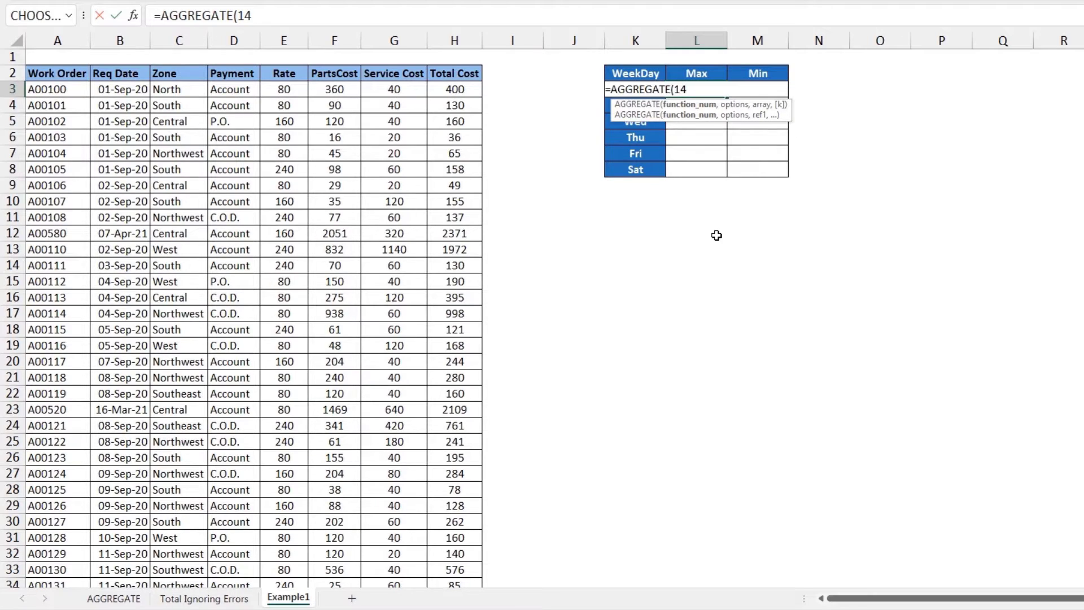
pyautogui.press('BackSpace')
pyautogui.press('BackSpace')
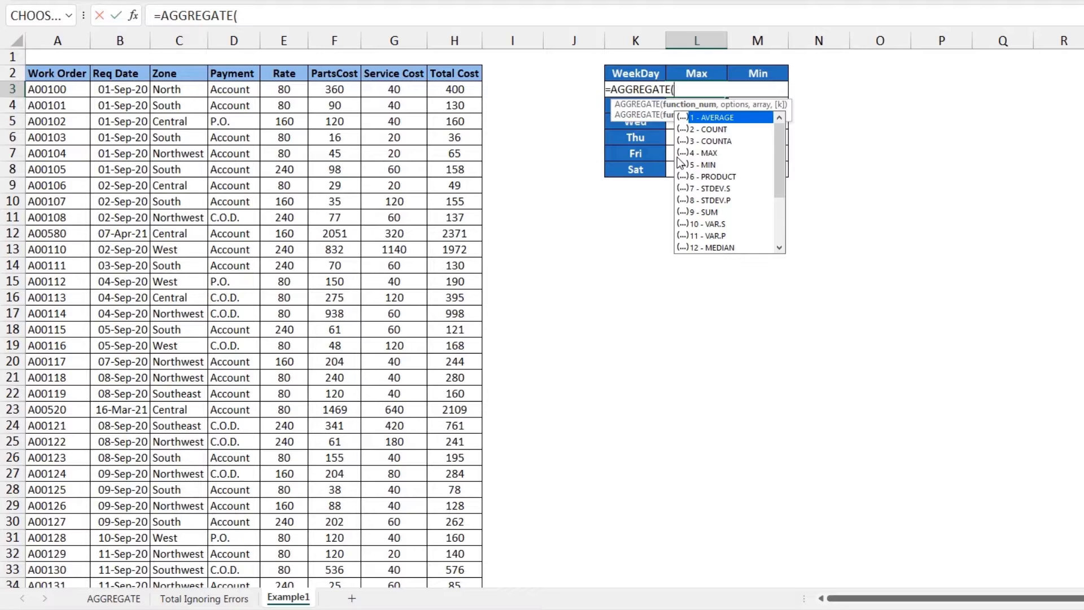
pyautogui.write('14')
pyautogui.write(',')
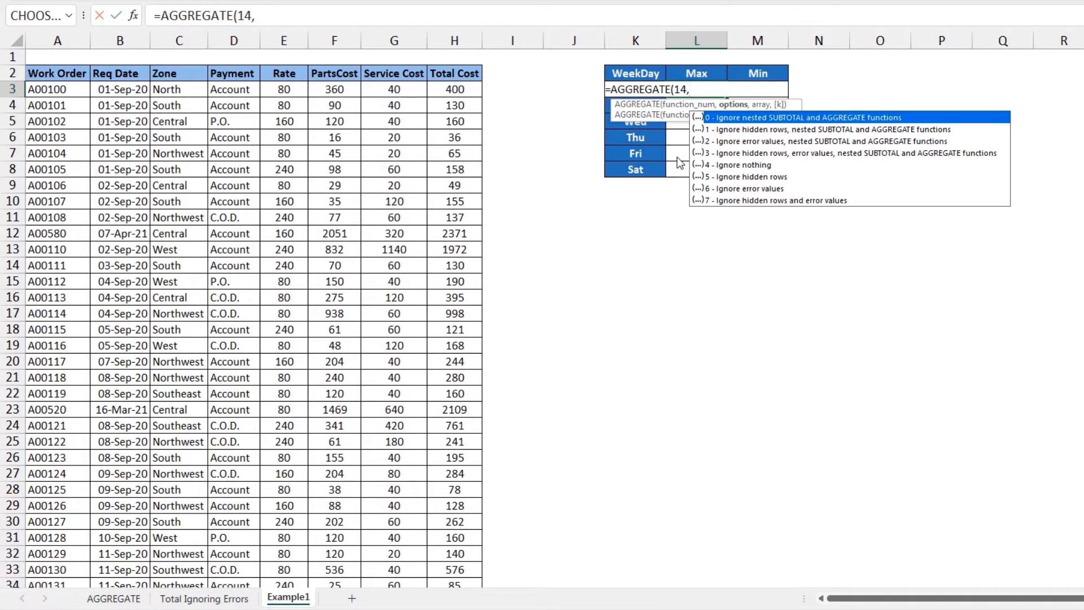
pyautogui.write('6,')
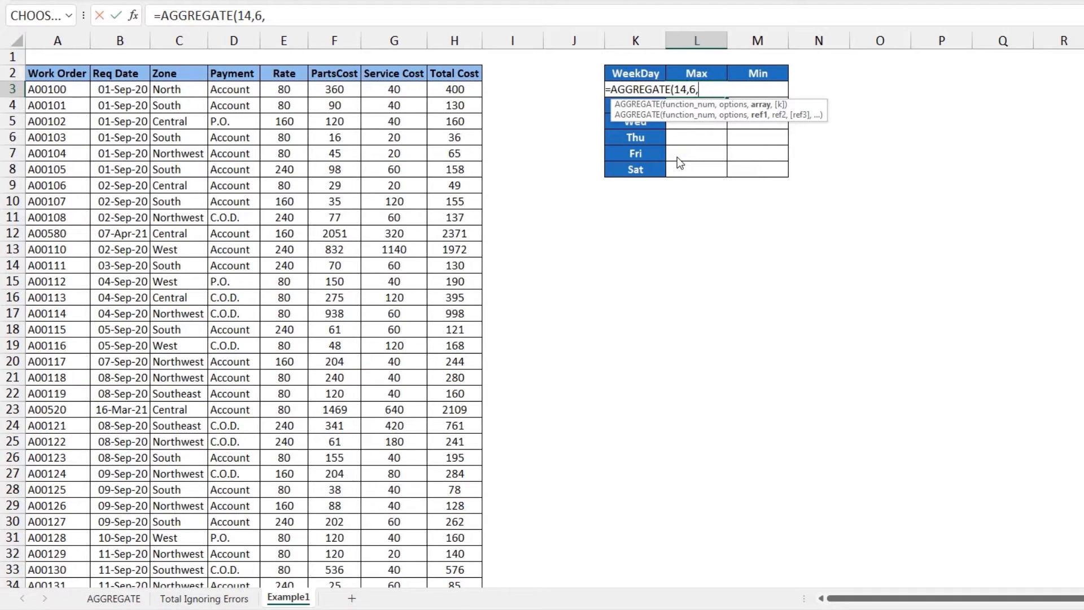
# - Add the absolute Total Cost range $H$3:$H$1002 as the array argument, followed by a division and an opening parenthesis
pyautogui.click(457, 89)
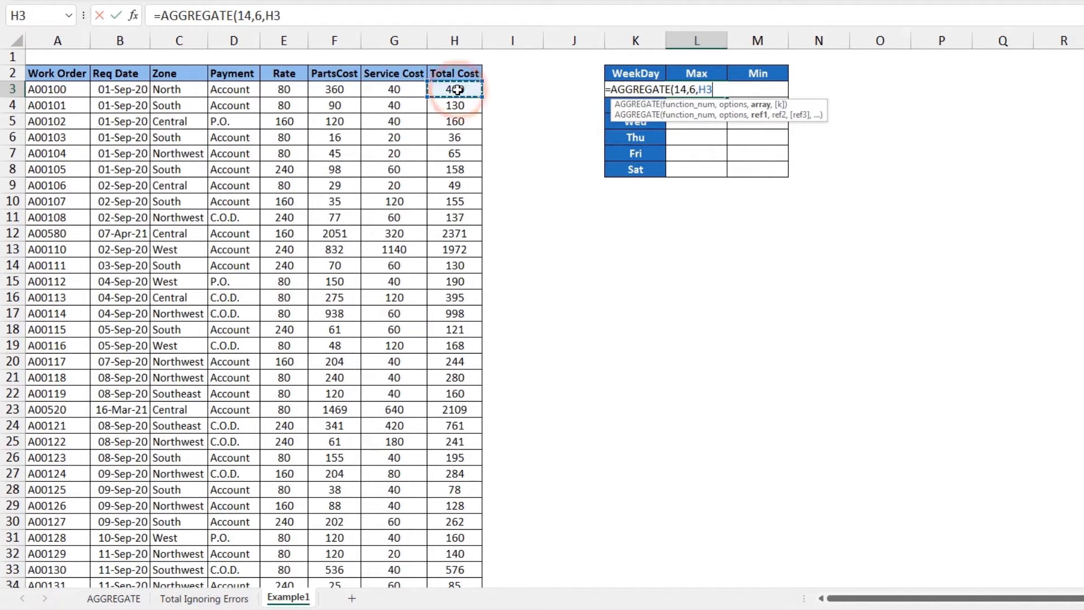
pyautogui.hotkey('ctrl', 'shift', 'Down')
pyautogui.press('F4')
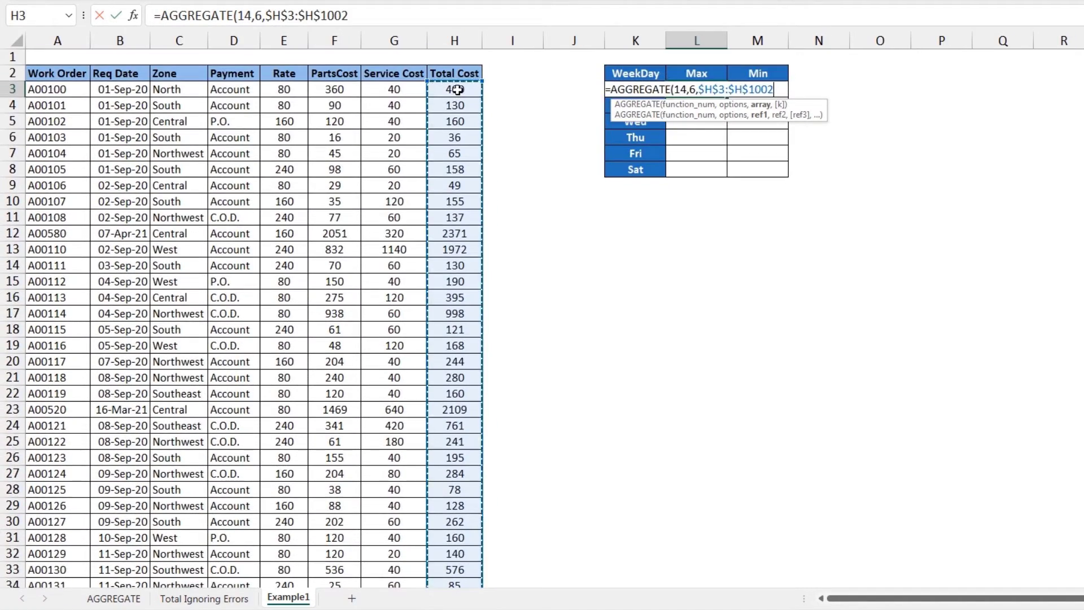
pyautogui.write('/(')
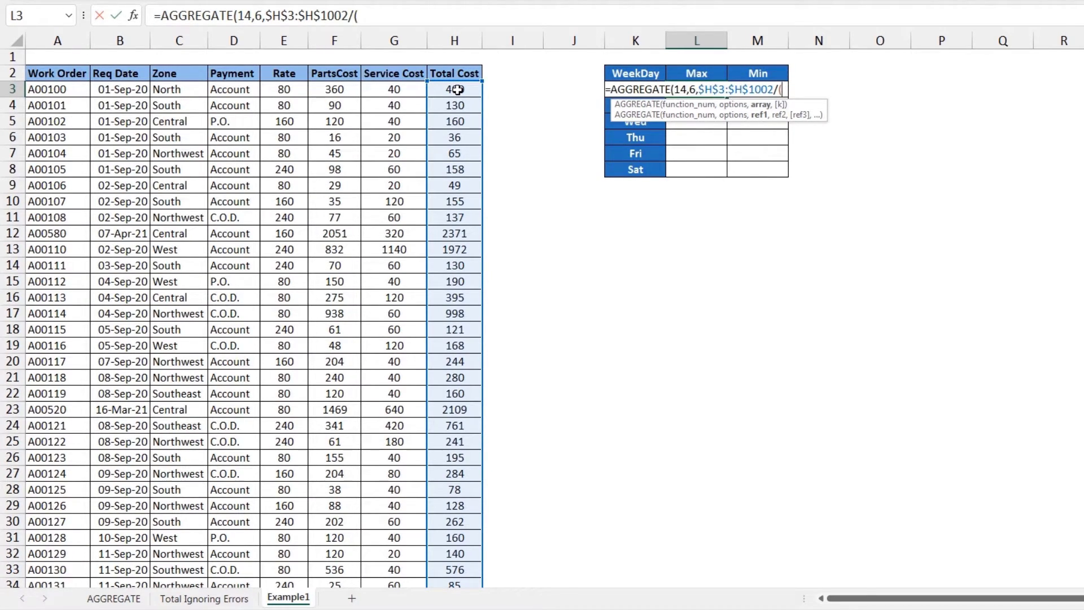
# - Complete the divisor with the weekday condition TEXT($B$3:$B$1002,"ddd")=K3 and its closing parenthesis
pyautogui.write('tex')
pyautogui.press('Tab')
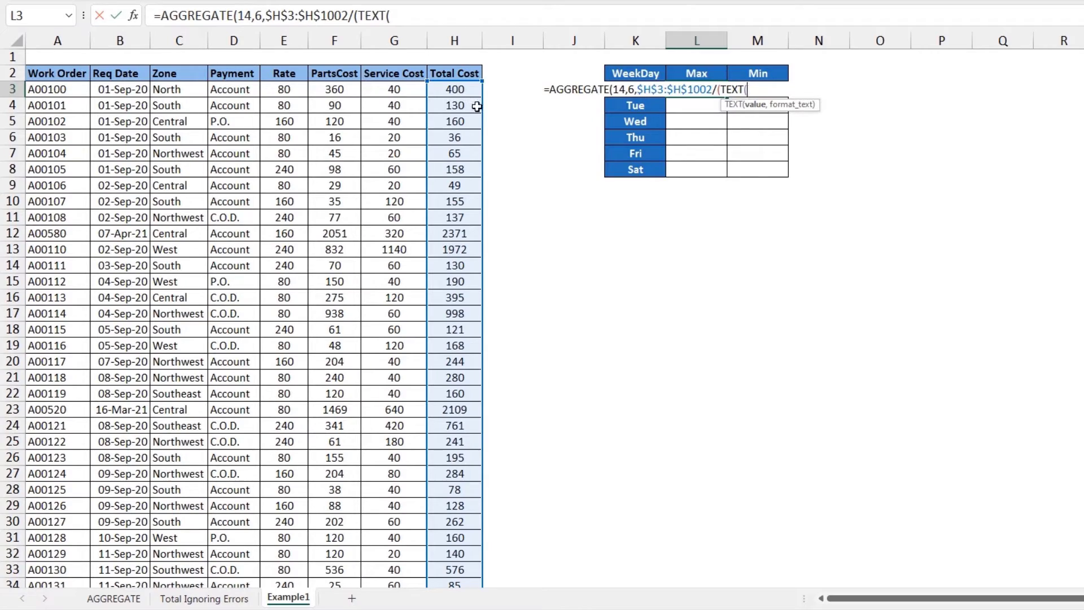
pyautogui.click(132, 88)
pyautogui.hotkey('ctrl', 'shift', 'Down')
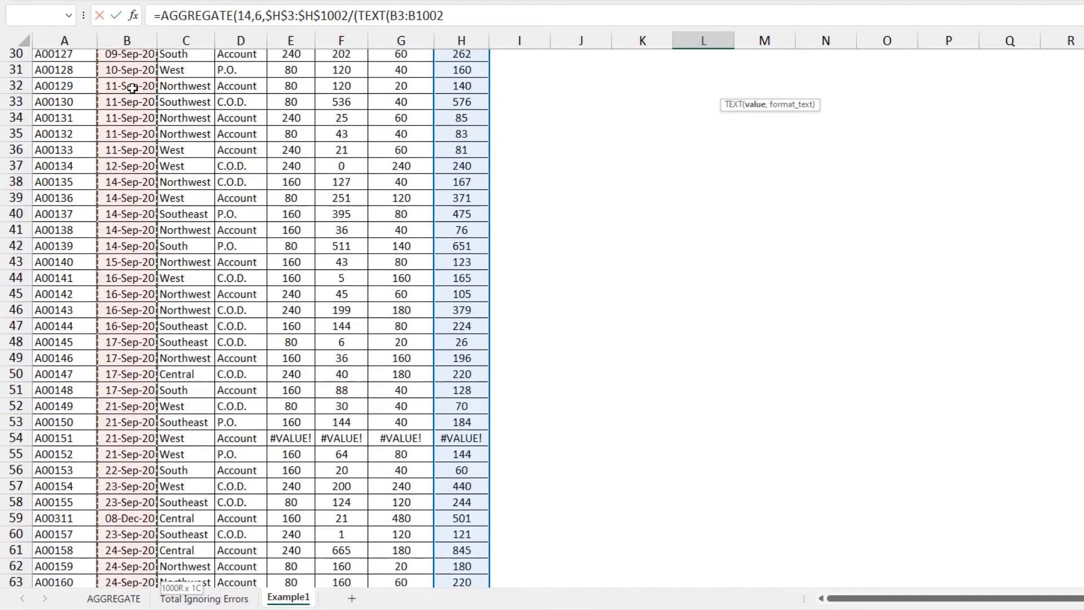
pyautogui.press('F4')
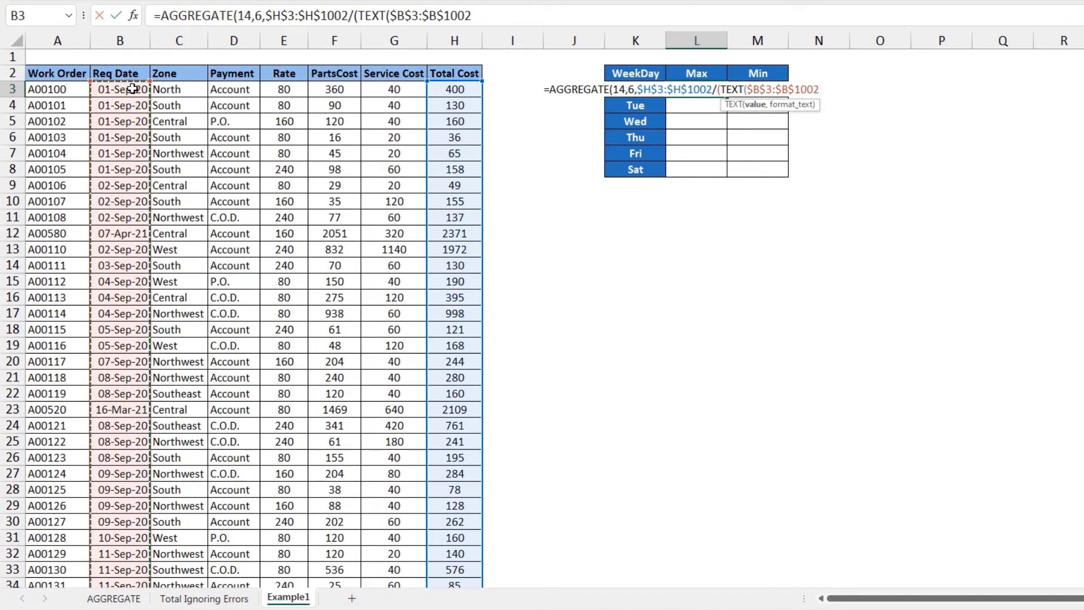
pyautogui.write(',"dd')
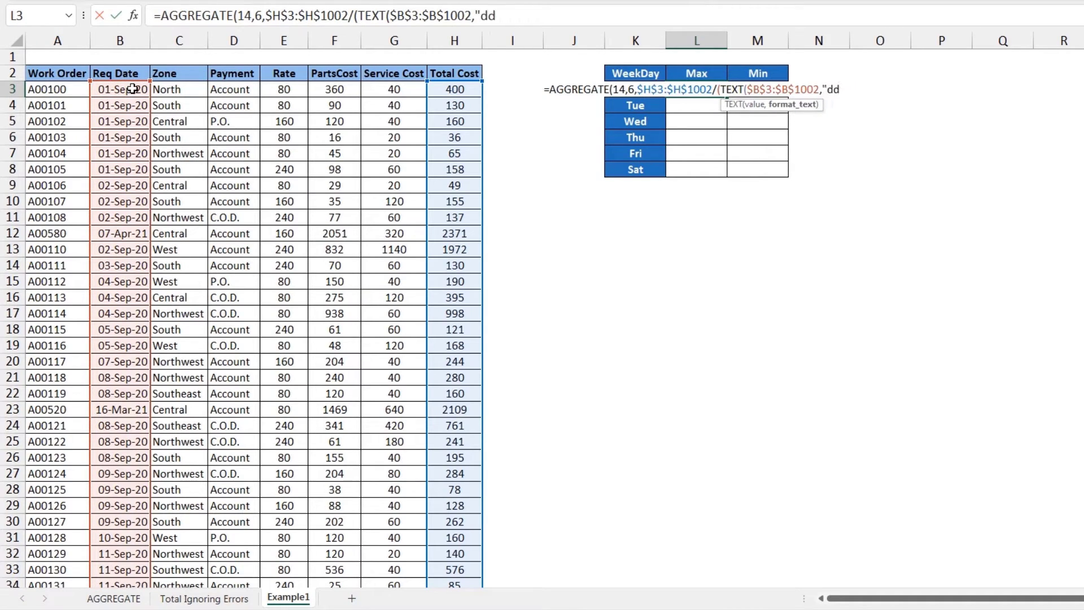
pyautogui.write('d")')
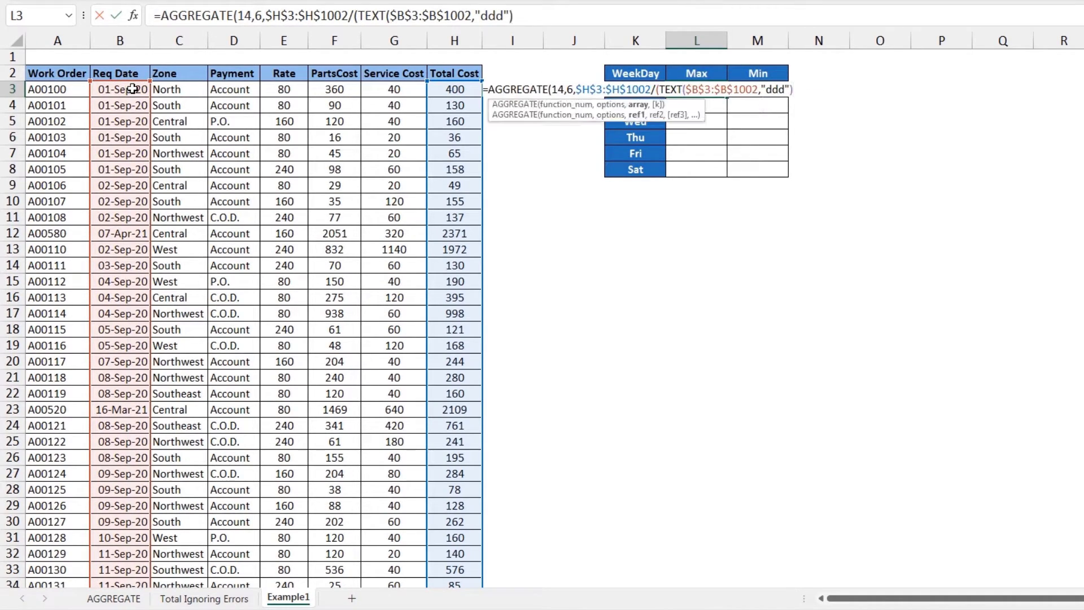
pyautogui.write('=')
pyautogui.write('k')
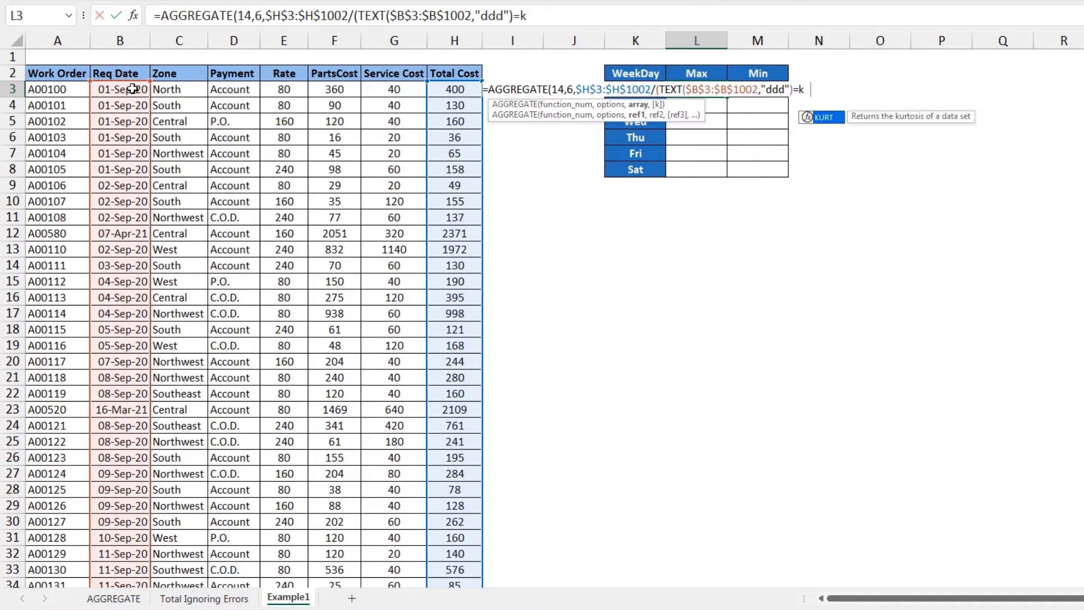
pyautogui.write('3)')
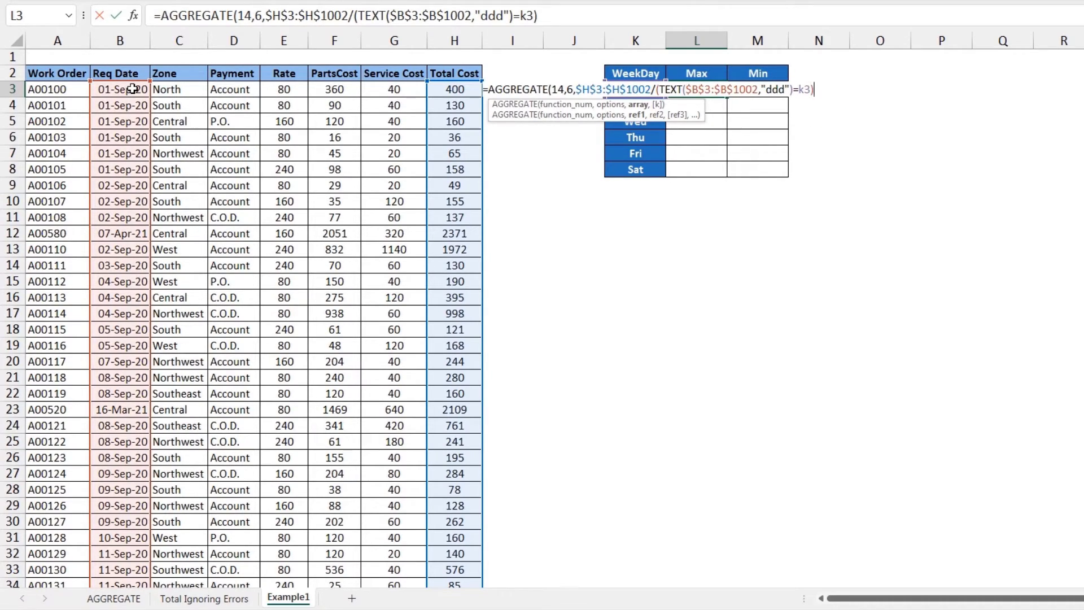
# - Finish the L3 formula with k set to 1 and fill it down the Max column through Sat
pyautogui.write(',1')
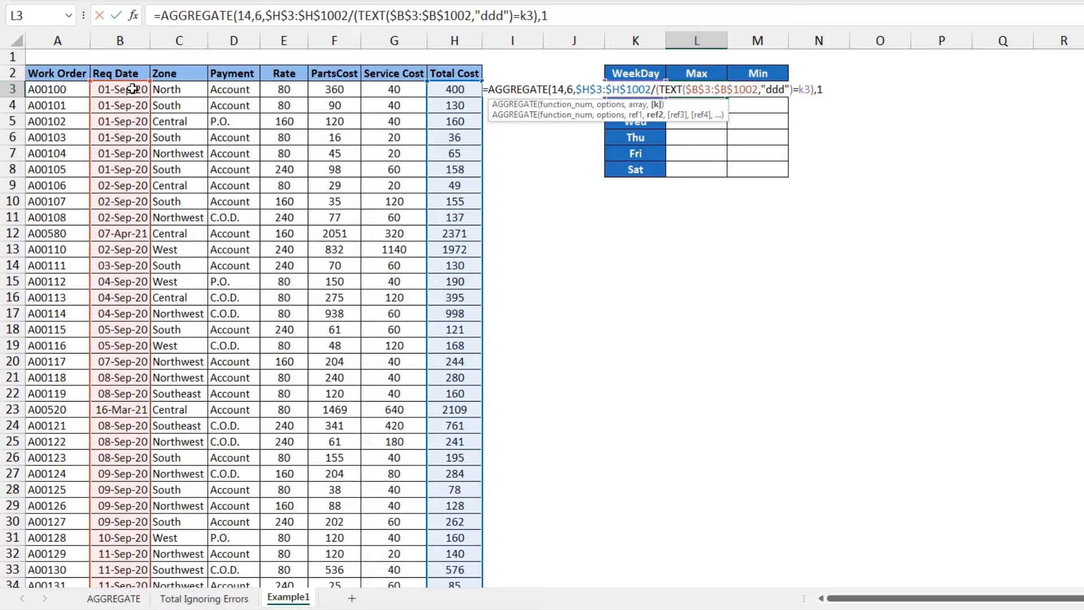
pyautogui.write(')')
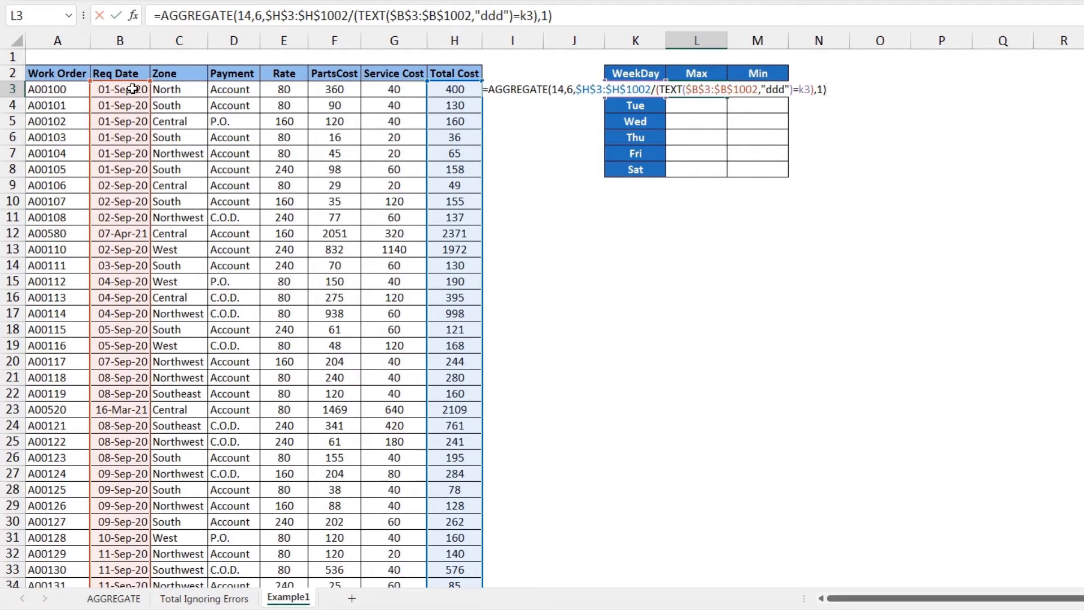
pyautogui.press('Return')
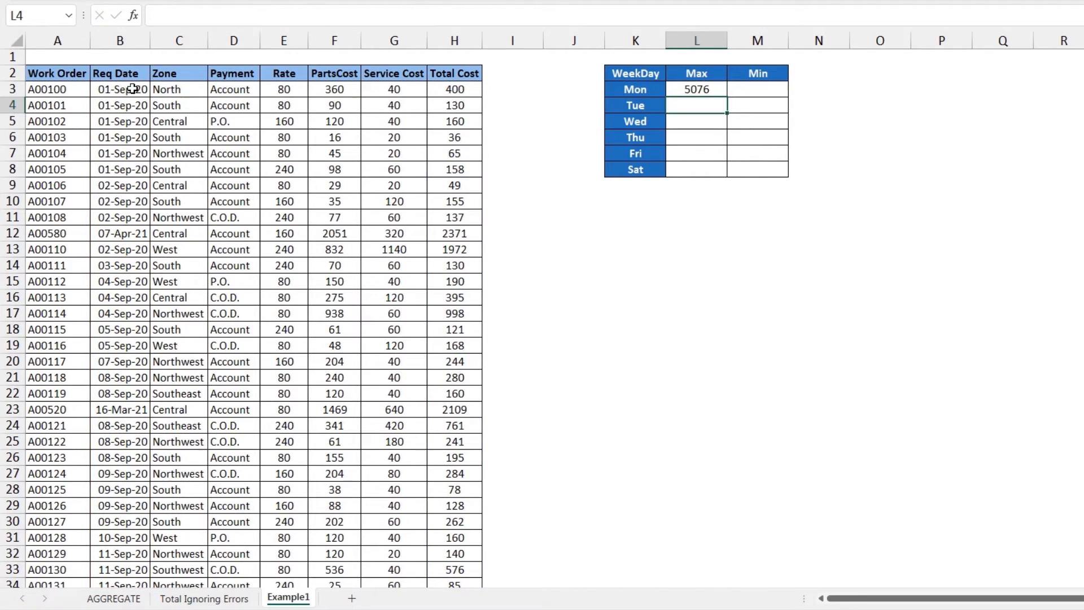
pyautogui.click(682, 90)
pyautogui.doubleClick(727, 97)
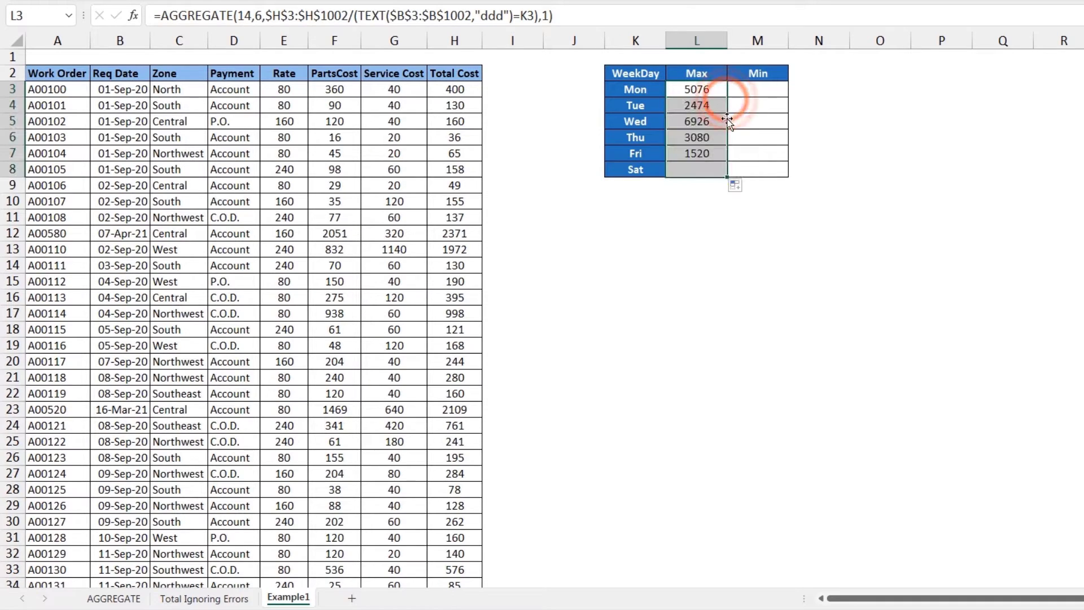
# - Copy the entire AGGREGATE formula text from L3, including its equals sign
pyautogui.click(719, 93)
pyautogui.click(571, 17)
pyautogui.moveTo(571, 17); pyautogui.dragTo(154, 16)
pyautogui.hotkey('ctrl', 'c')
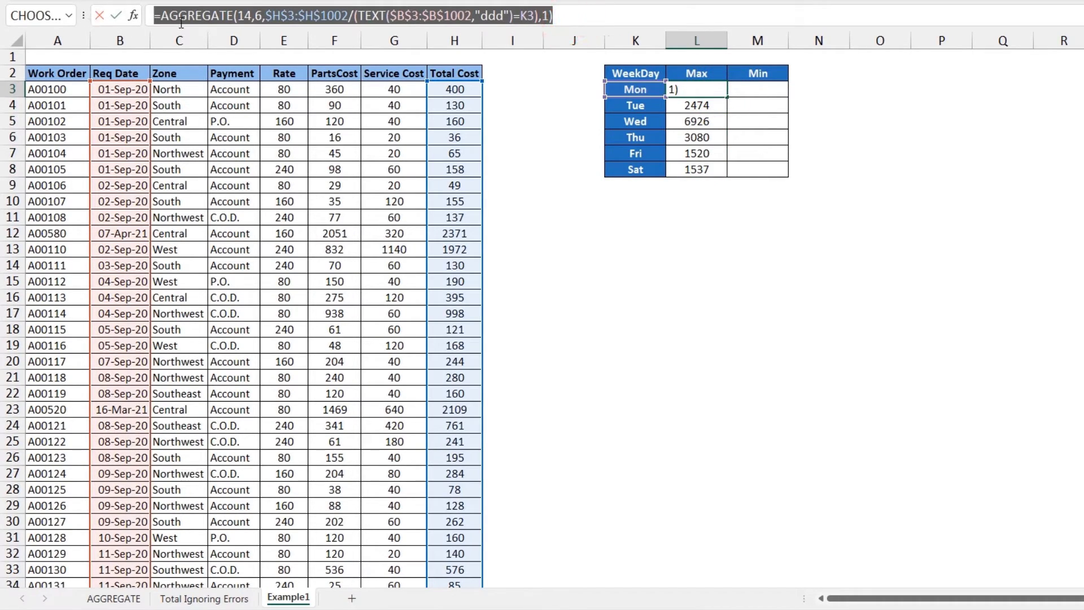
# - Reuse the copied L3 formula in M3 with function number 15 and fill it down the Min column through Sat
pyautogui.rightClick(191, 13)
pyautogui.click(251, 43)
pyautogui.doubleClick(761, 93)
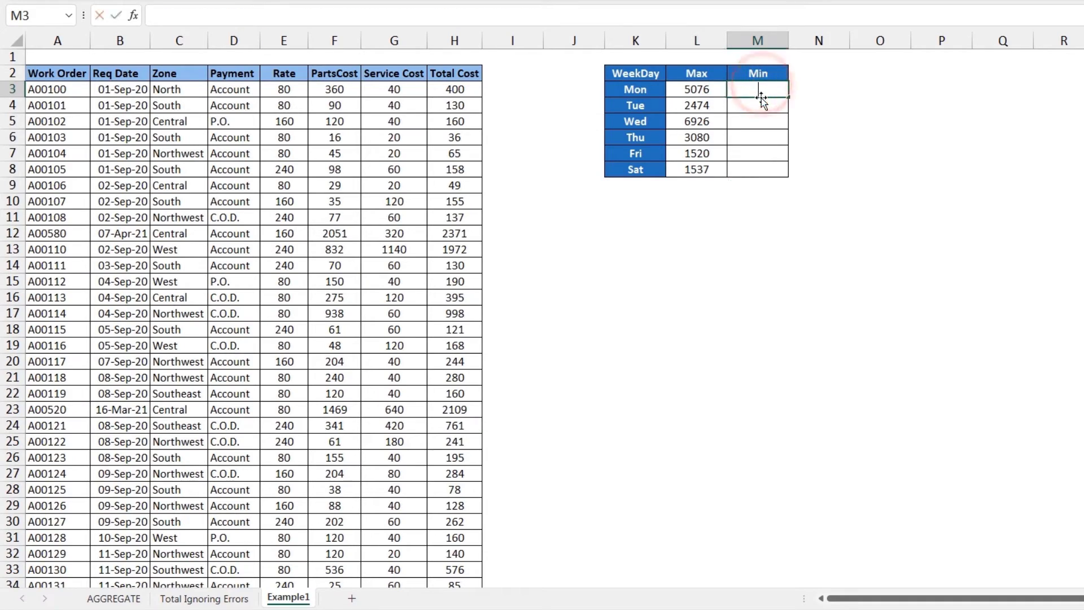
pyautogui.hotkey('ctrl', 'v')
pyautogui.click(244, 15)
pyautogui.doubleClick(244, 15)
pyautogui.write('15')
pyautogui.press('Return')
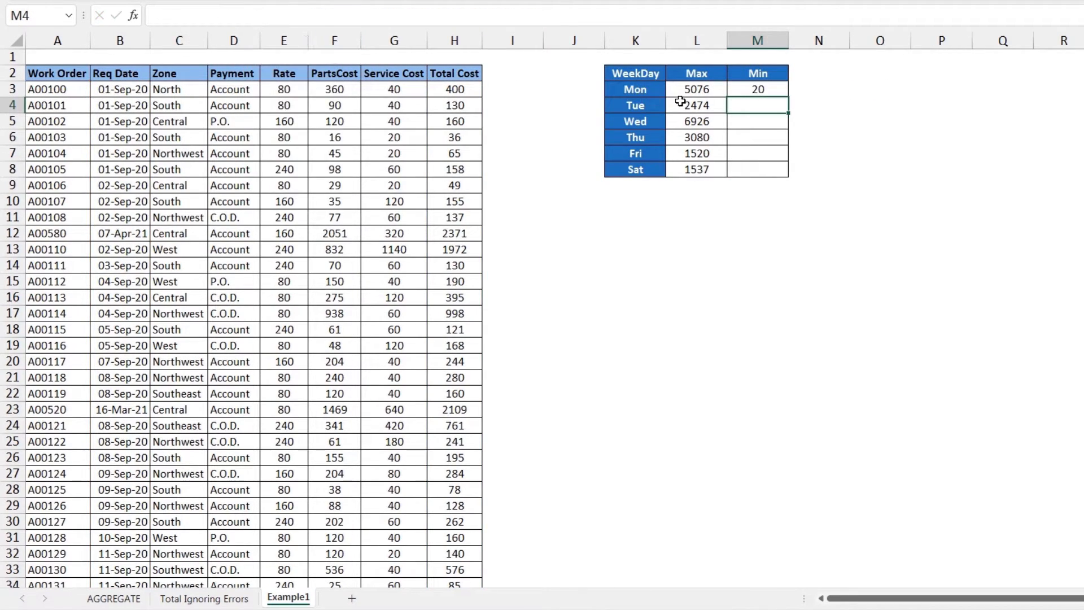
pyautogui.click(757, 90)
pyautogui.doubleClick(788, 97)
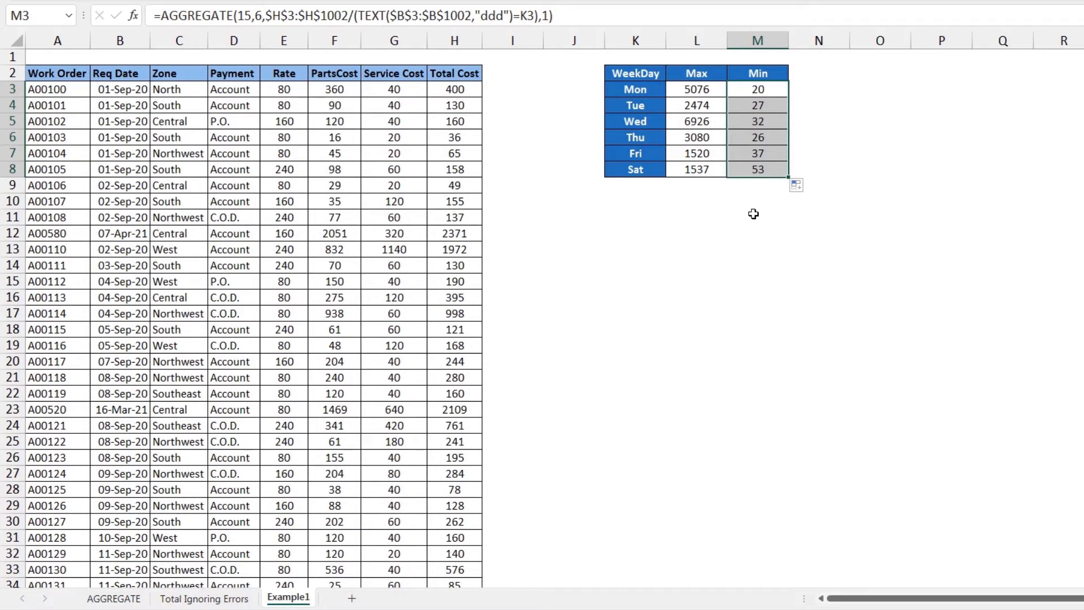
# - In the L3 formula, add an opening parenthesis before TEXT and a multiplication sign after the K3 weekday condition
pyautogui.click(700, 90)
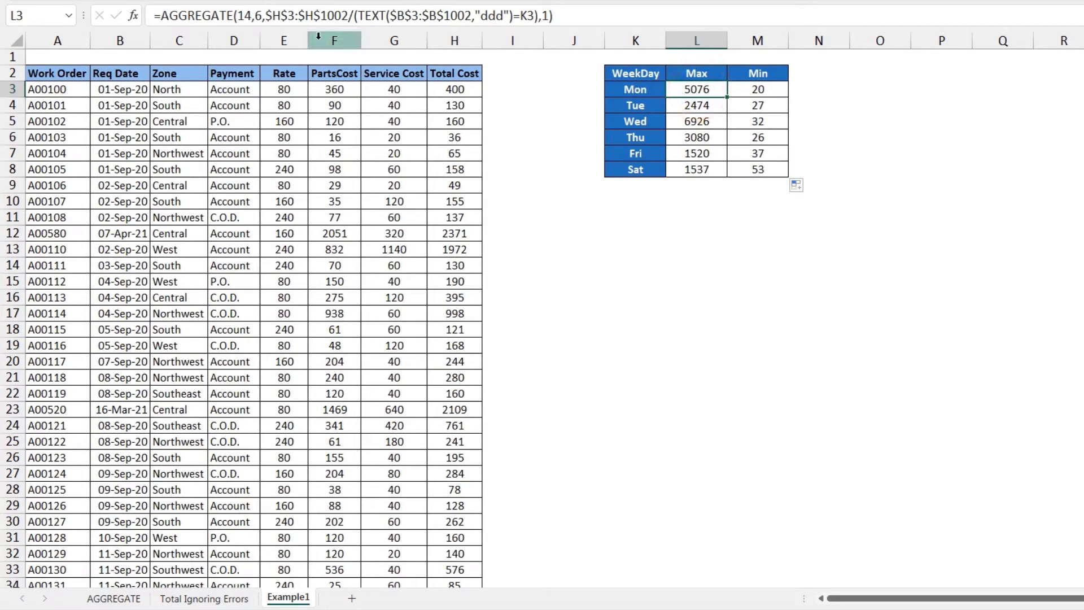
pyautogui.click(354, 17)
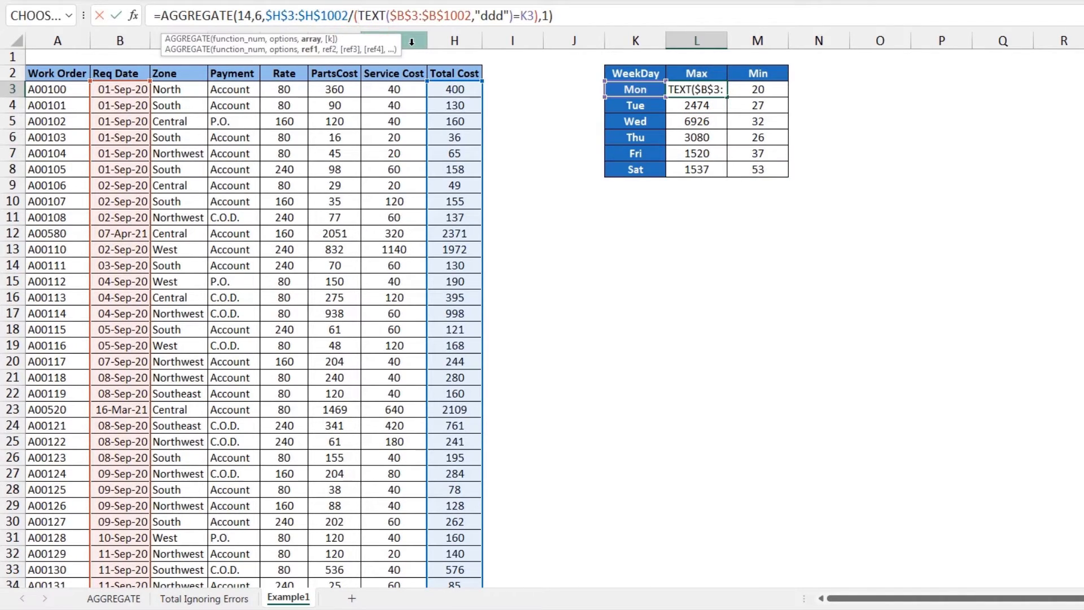
pyautogui.write('(')
pyautogui.click(537, 16)
pyautogui.write('*')
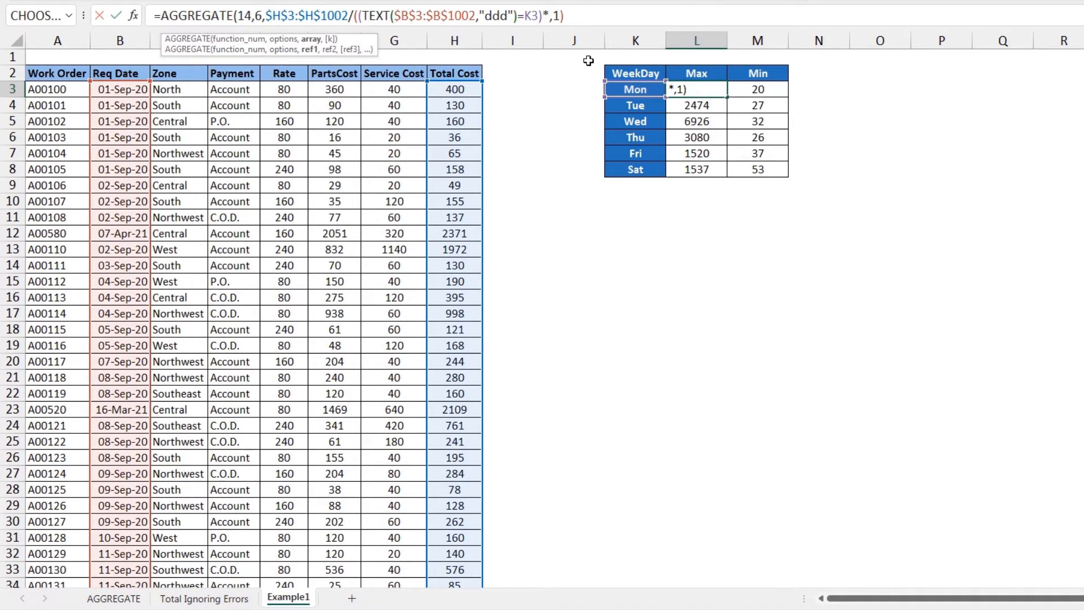
# - Add the first half of a month condition to the L3 divisor: (TEXT($B$3:$B$1002,"mmm-yy")=
pyautogui.write('(text')
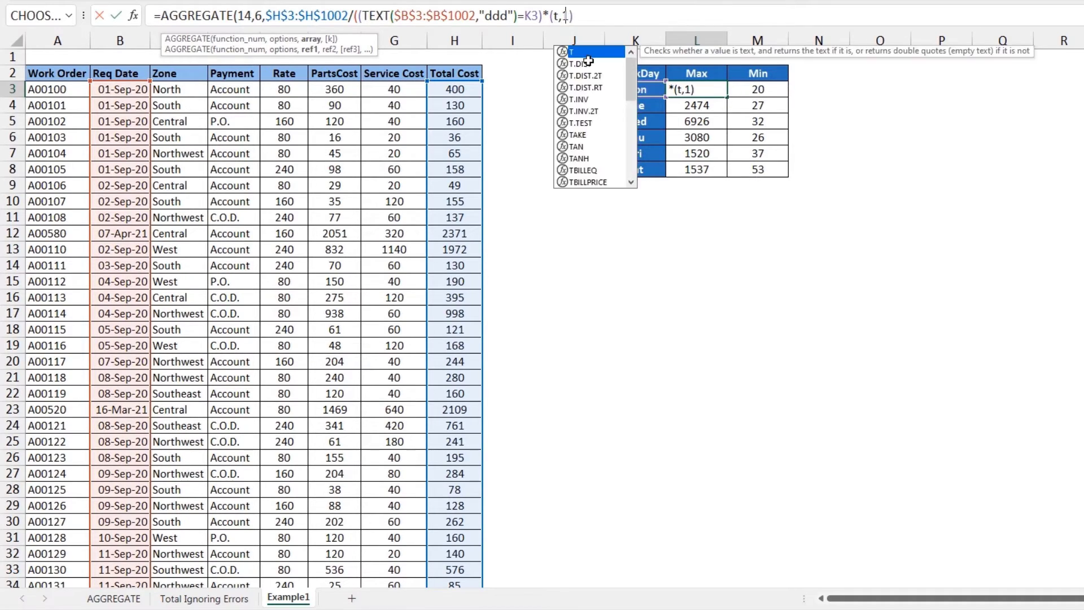
pyautogui.press('Tab')
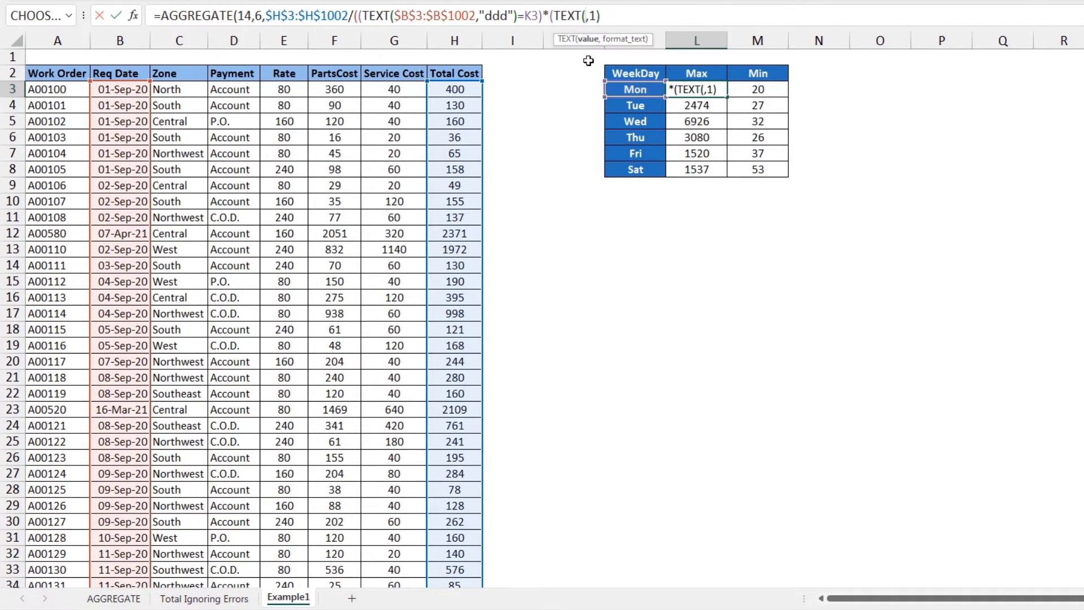
pyautogui.click(109, 92)
pyautogui.hotkey('ctrl', 'shift', 'Down')
pyautogui.press('F4')
pyautogui.write(',"')
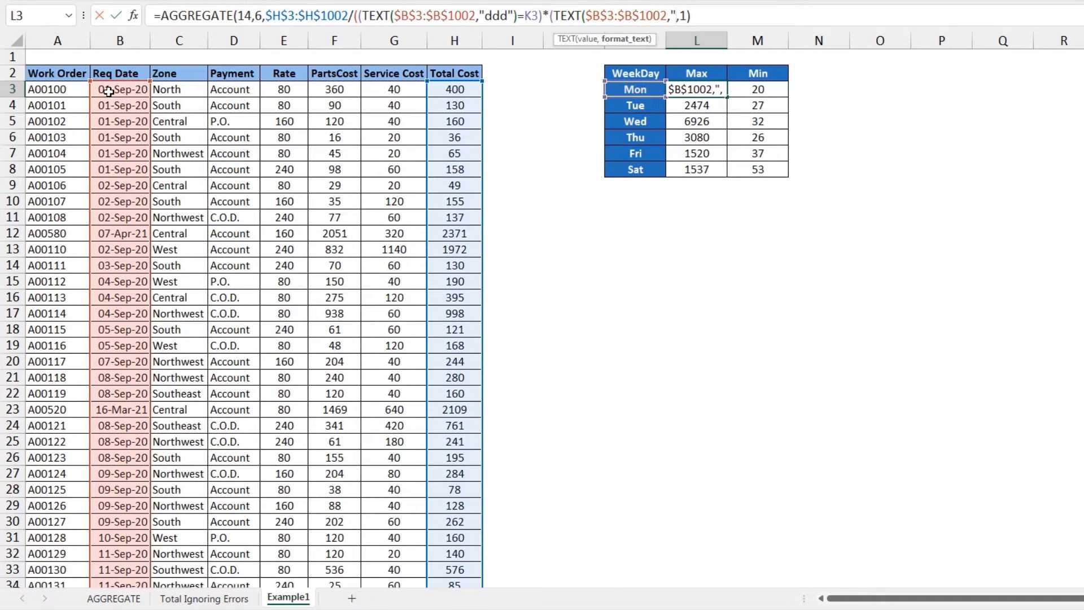
pyautogui.write('mmm-')
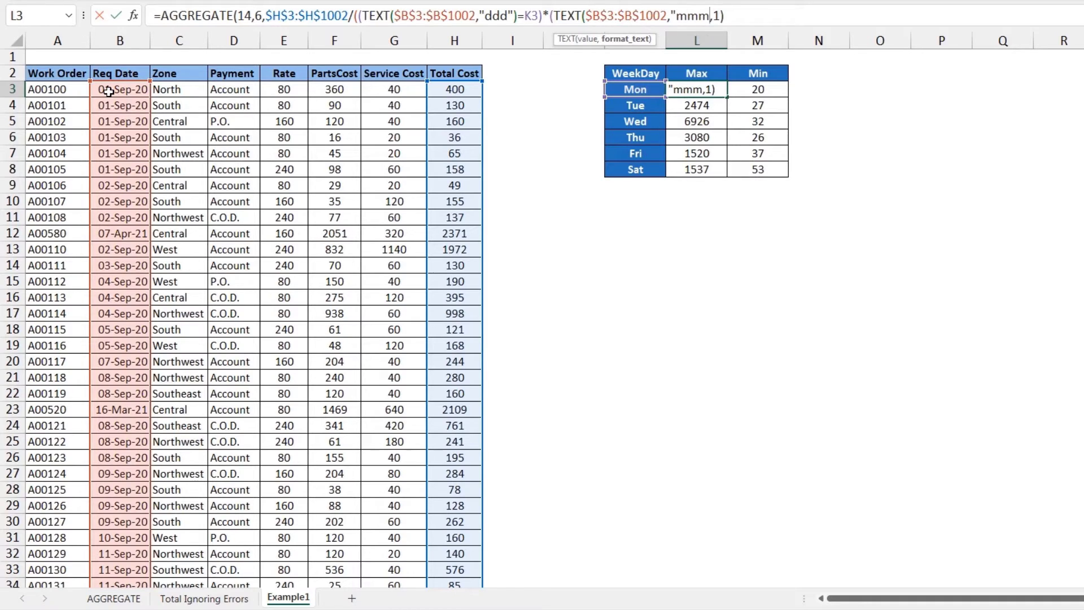
pyautogui.write('yy")=')
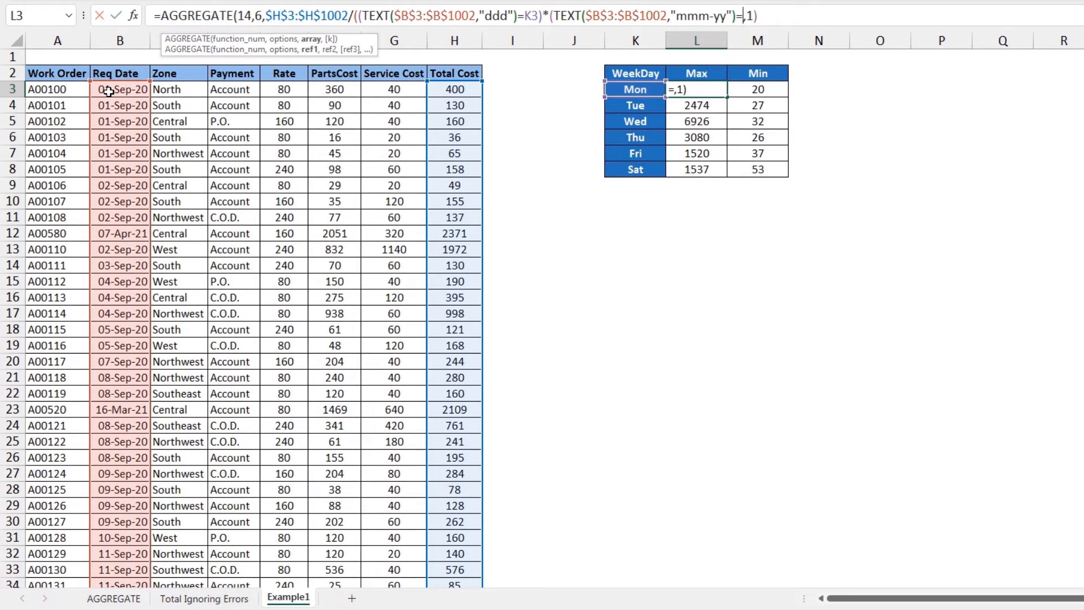
# - Complete the month condition with TEXT($L$1,"mmm-yy") and its closing parentheses, then fill the L3 formula down the Max column through Sat
pyautogui.write('TEXT(')
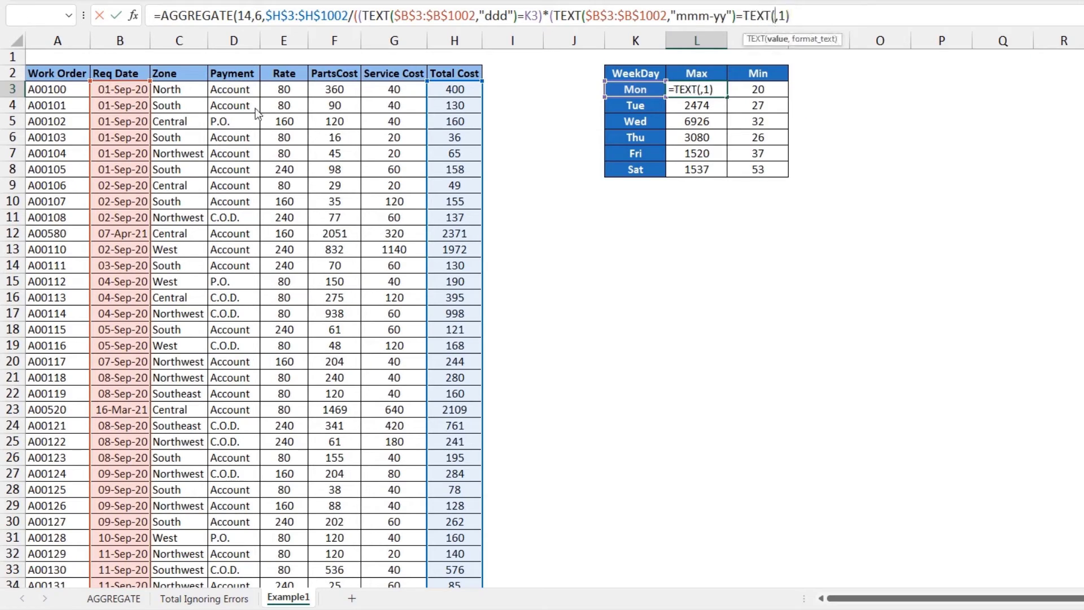
pyautogui.click(678, 57)
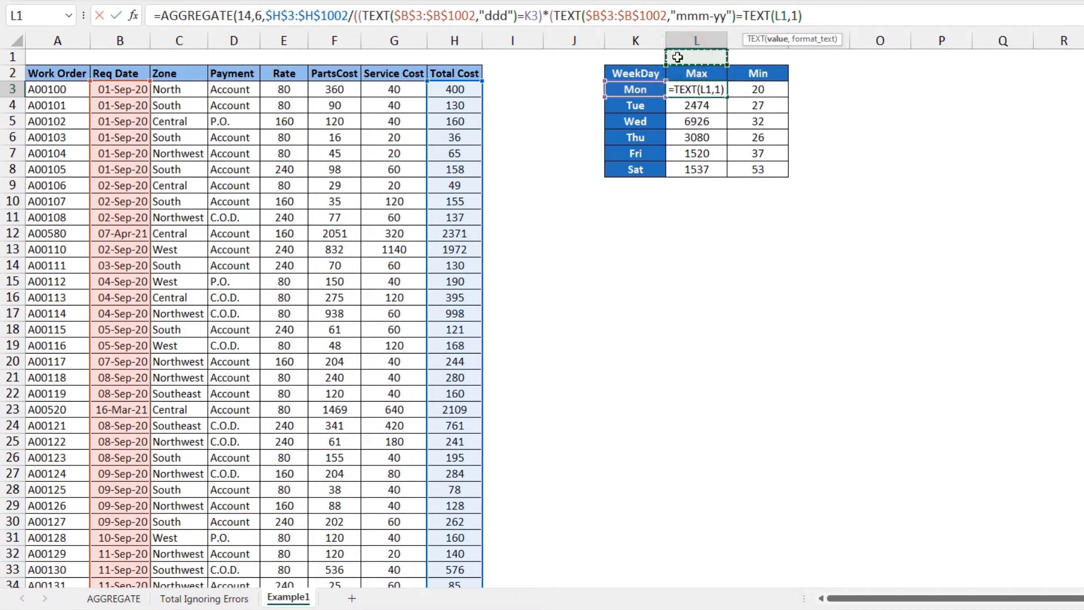
pyautogui.press('F4')
pyautogui.write(',"')
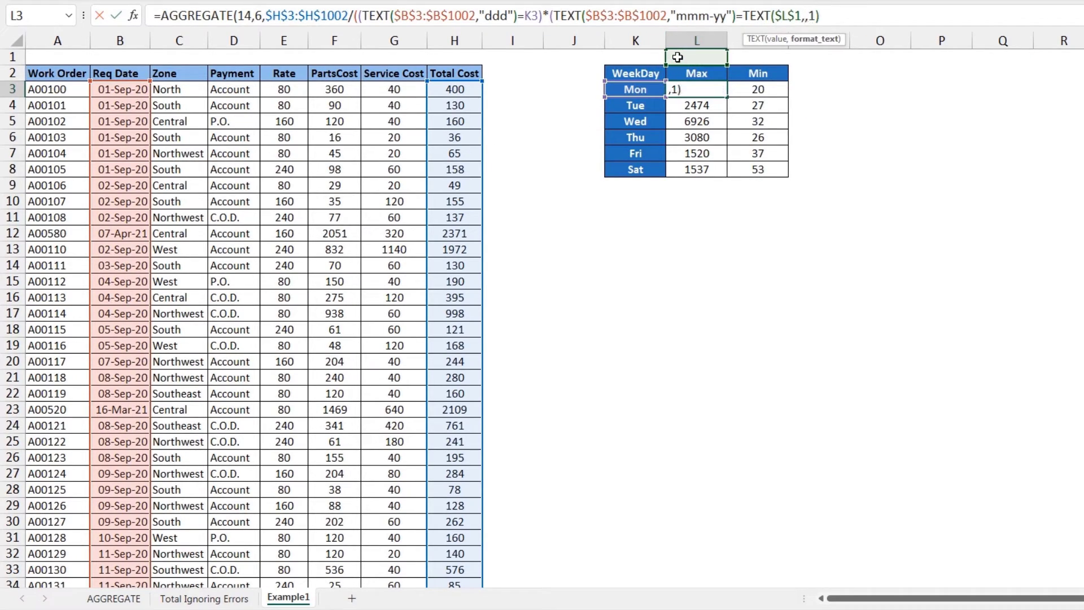
pyautogui.write('mmm-yy"')
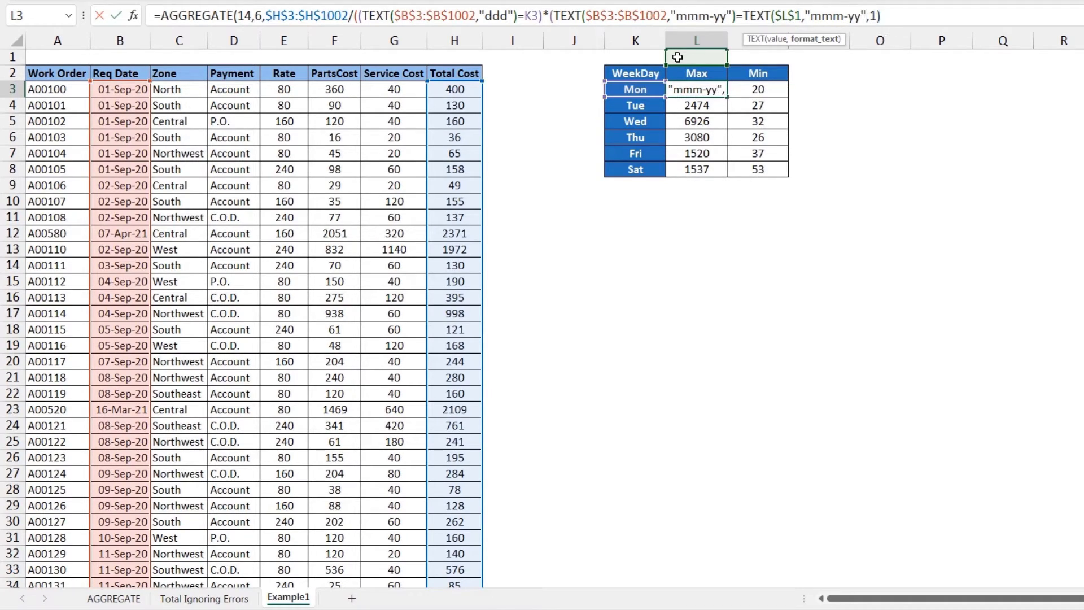
pyautogui.write(')))')
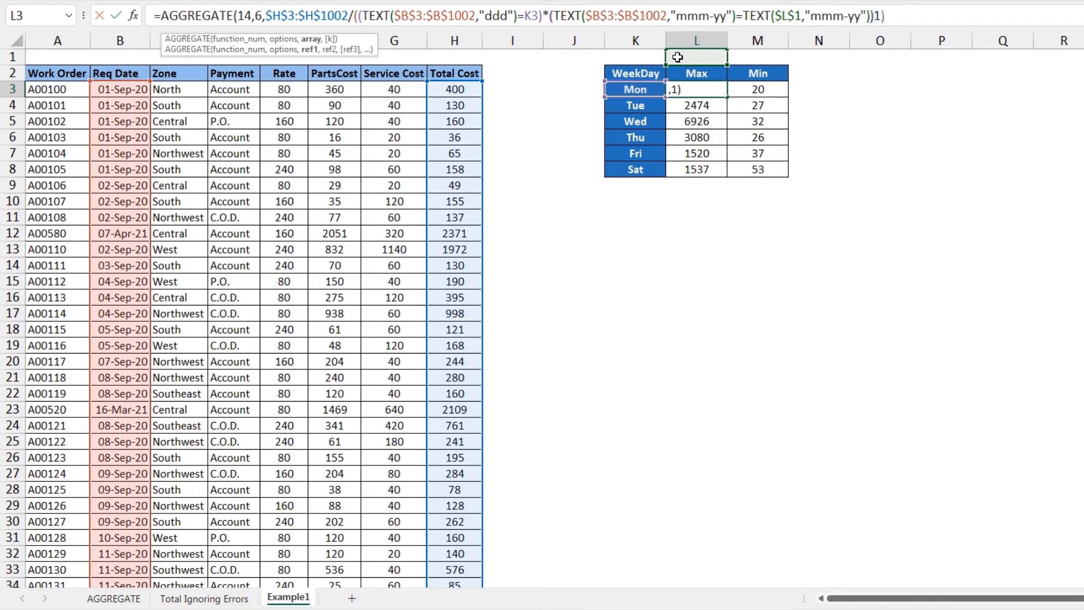
pyautogui.press('Return')
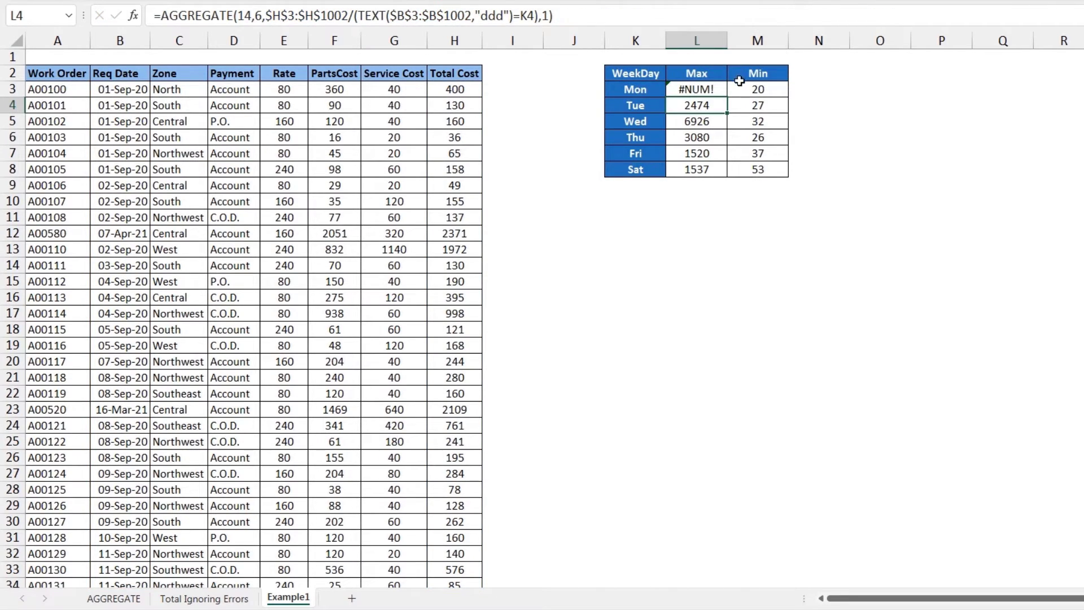
pyautogui.click(714, 89)
pyautogui.doubleClick(727, 96)
# - Enter Sep-2020 in L1 as the month criterion above the Max header
pyautogui.click(709, 56)
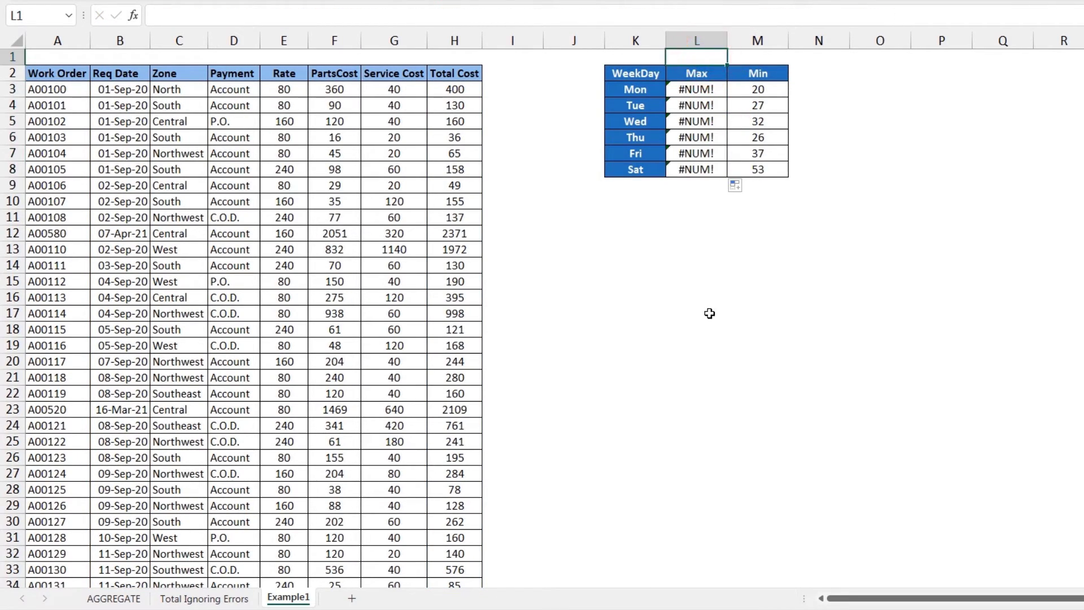
pyautogui.write('Sep-2020')
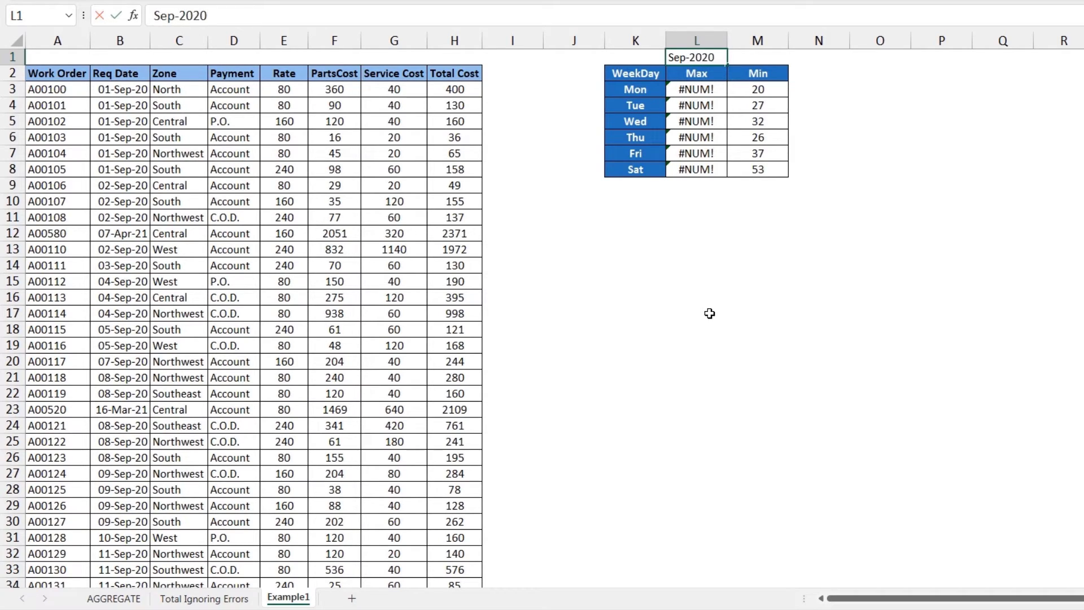
pyautogui.press('Return')
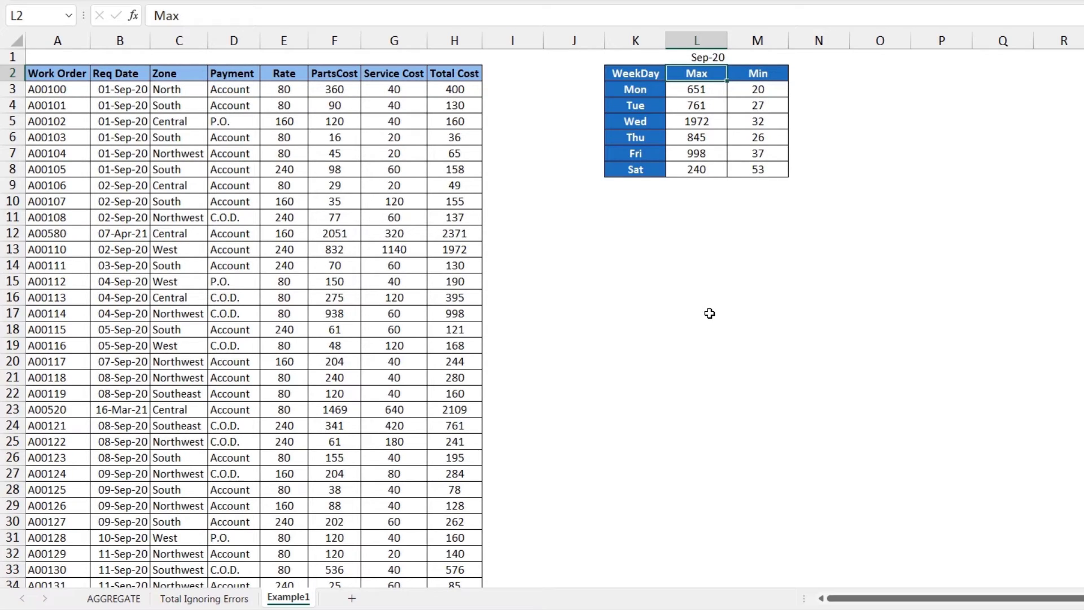
# - Set k to 2 in the L3 formula and fill it down the Max column through Sat
pyautogui.click(696, 96)
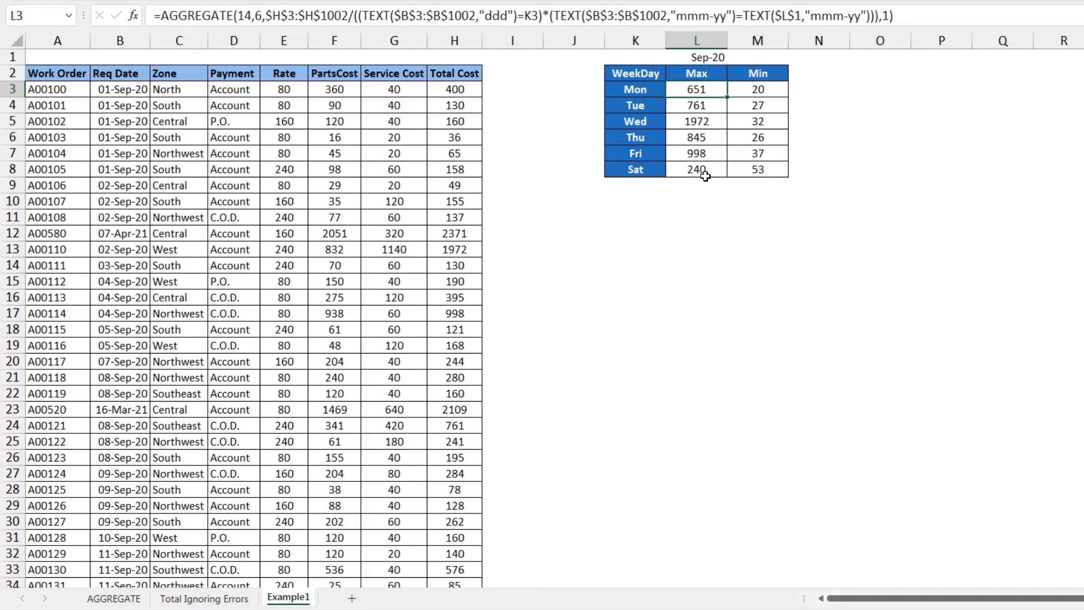
pyautogui.press('BackSpace')
pyautogui.write('2')
pyautogui.press('Return')
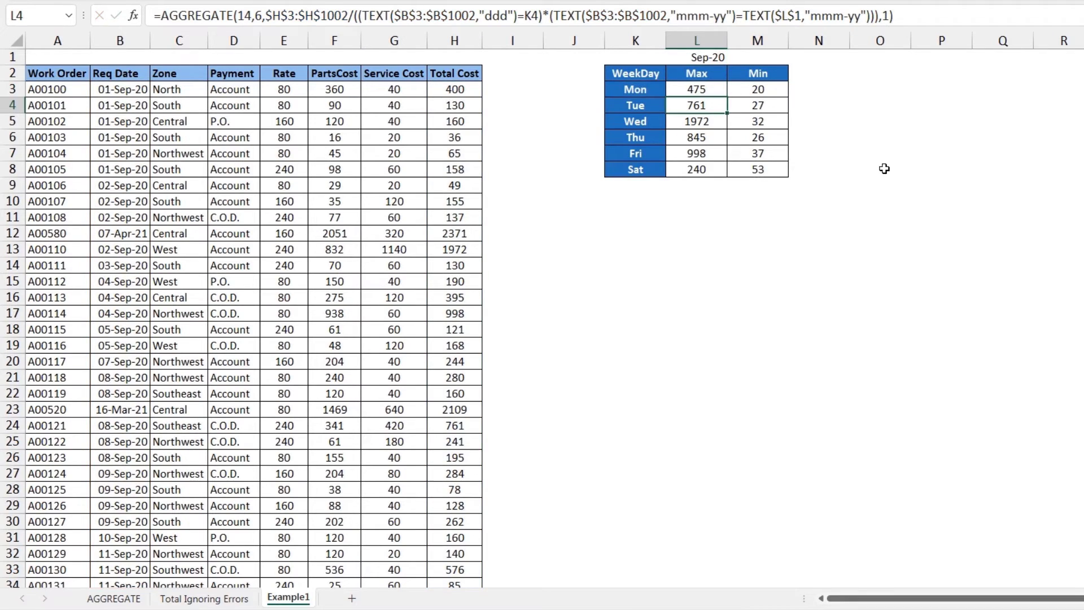
pyautogui.click(720, 91)
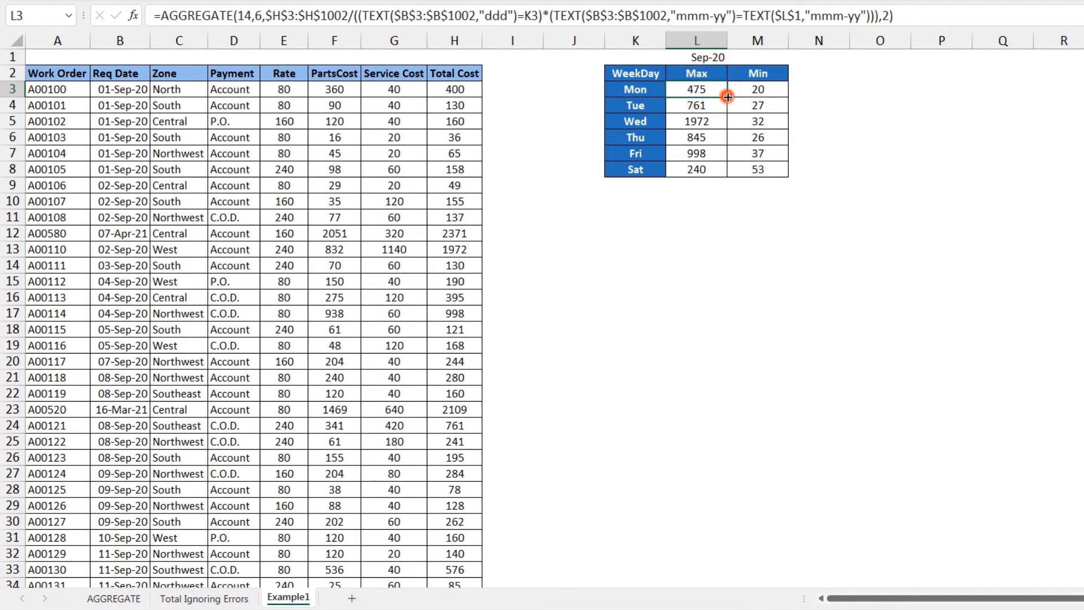
pyautogui.doubleClick(726, 96)
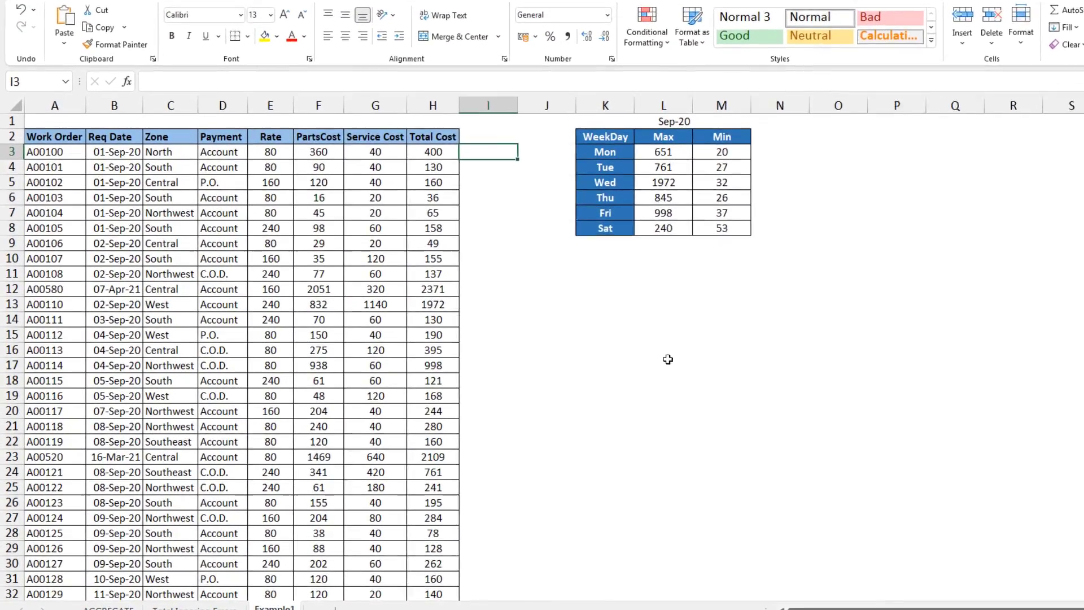
# - Enter =AGGREGATE(9,7,E3:H3) in I3 and fill it down column I alongside the data rows
pyautogui.write('=agg')
pyautogui.press('Tab')
pyautogui.write('9,7,')
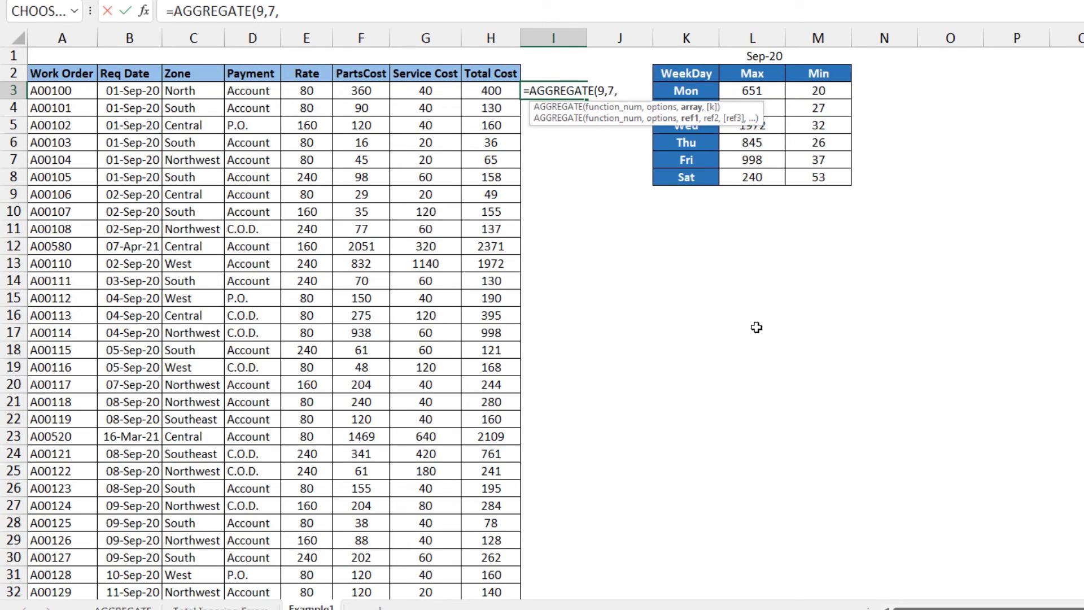
pyautogui.moveTo(297, 90); pyautogui.dragTo(485, 89)
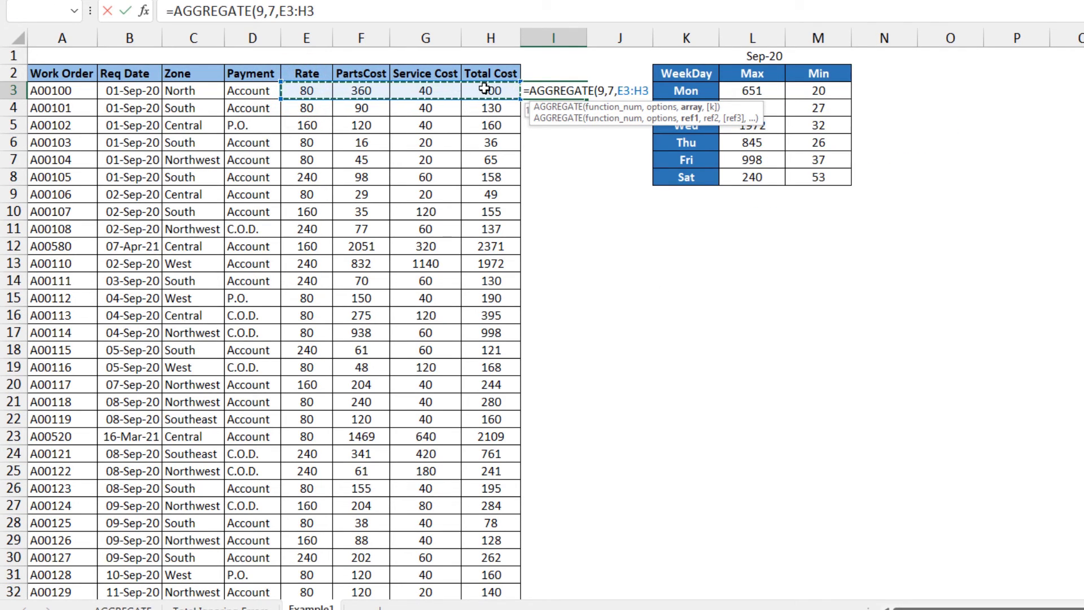
pyautogui.write(')')
pyautogui.press('Return')
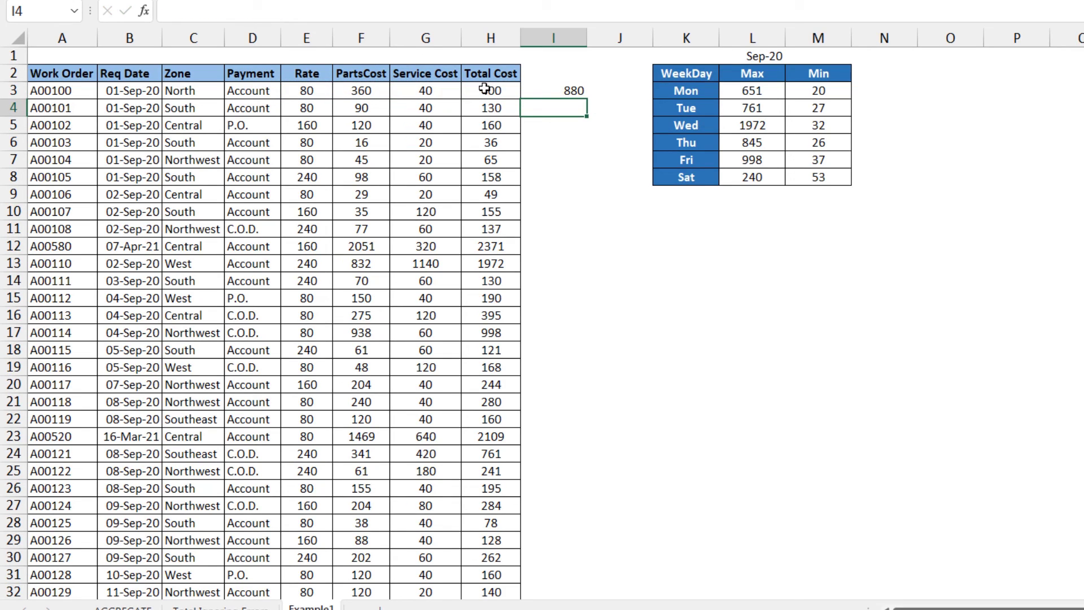
pyautogui.click(557, 91)
pyautogui.doubleClick(587, 99)
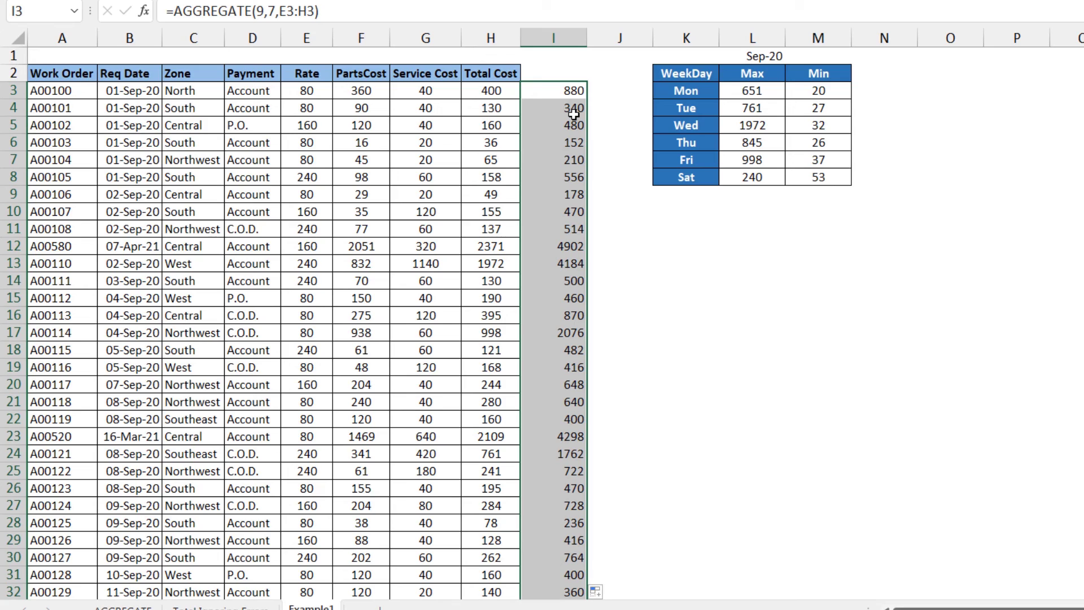
# - Hide the PartsCost, Service Cost and Total Cost columns (F through H)
pyautogui.moveTo(353, 37); pyautogui.dragTo(485, 36)
pyautogui.rightClick(486, 38)
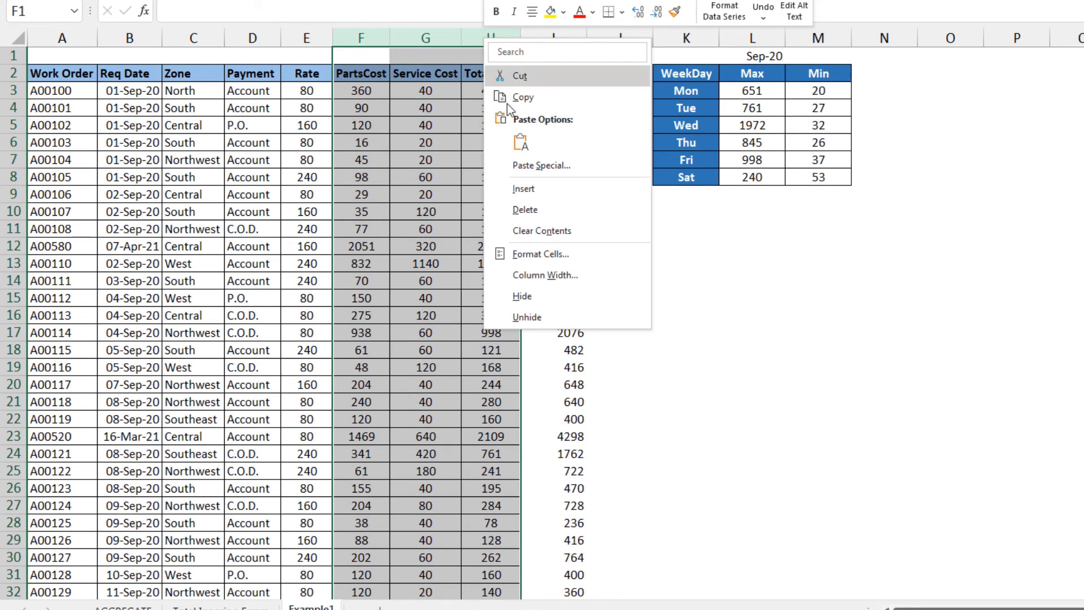
pyautogui.click(541, 296)
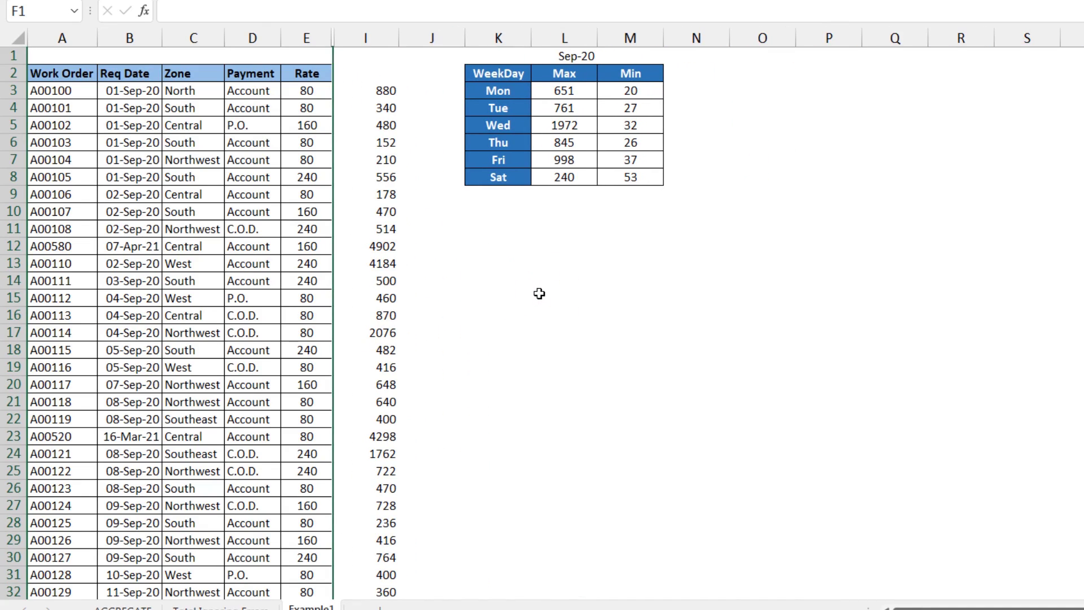